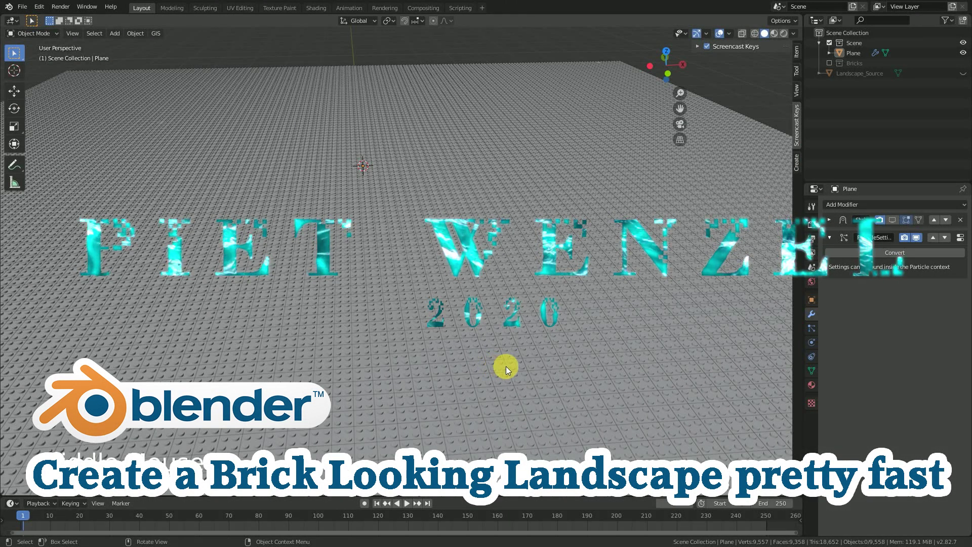
Step: Enable the Shrinkwrap modifier in the viewport and orbit around the terraced brick landscape
{"action": "middle_click_drag", "start_coordinate": [715, 387], "coordinate": [622, 382]}
{"action": "left_click", "coordinate": [892, 220]}
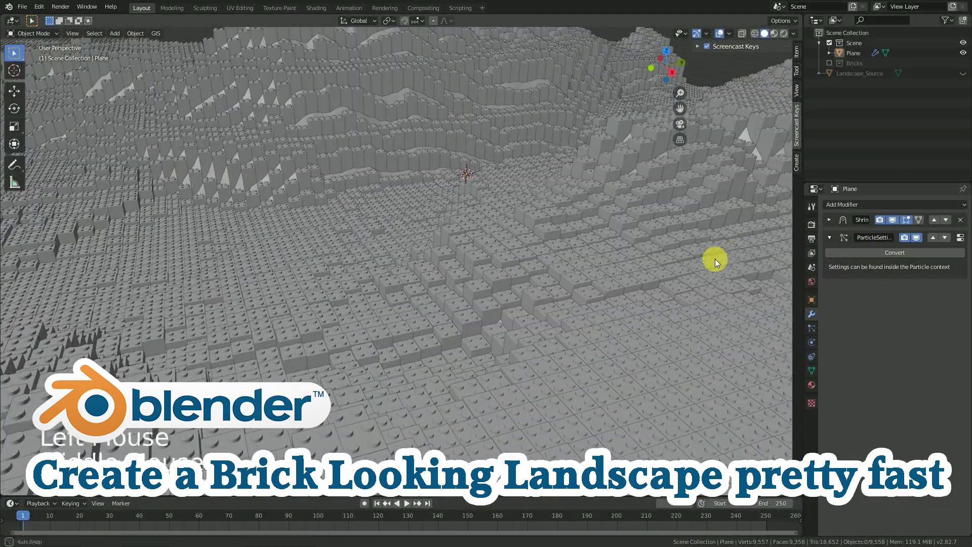
{"action": "middle_click_drag", "start_coordinate": [715, 259], "coordinate": [588, 266]}
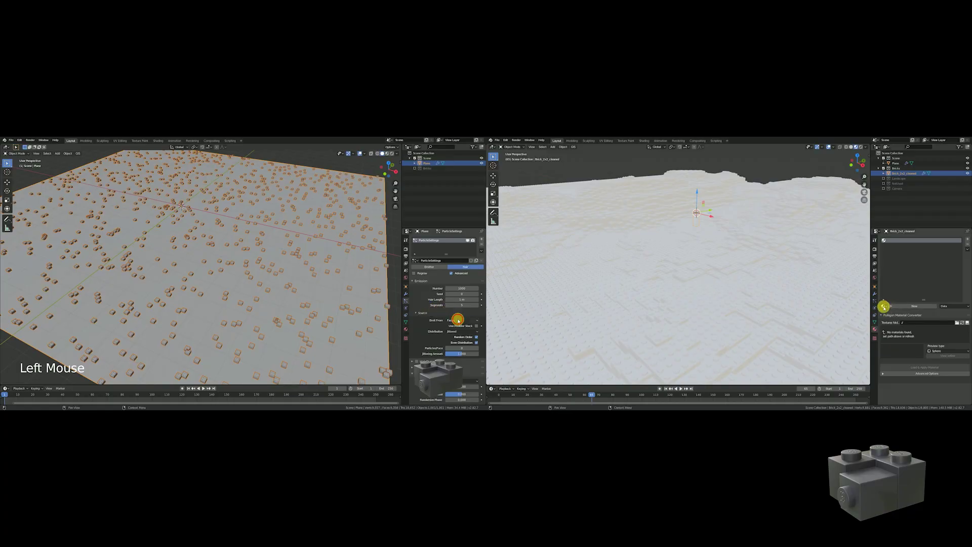
Step: Emit particles from Verts with Random Order off, and assign the Brick_Landscape_Source material
{"action": "left_click", "coordinate": [457, 320]}
{"action": "left_click", "coordinate": [884, 307]}
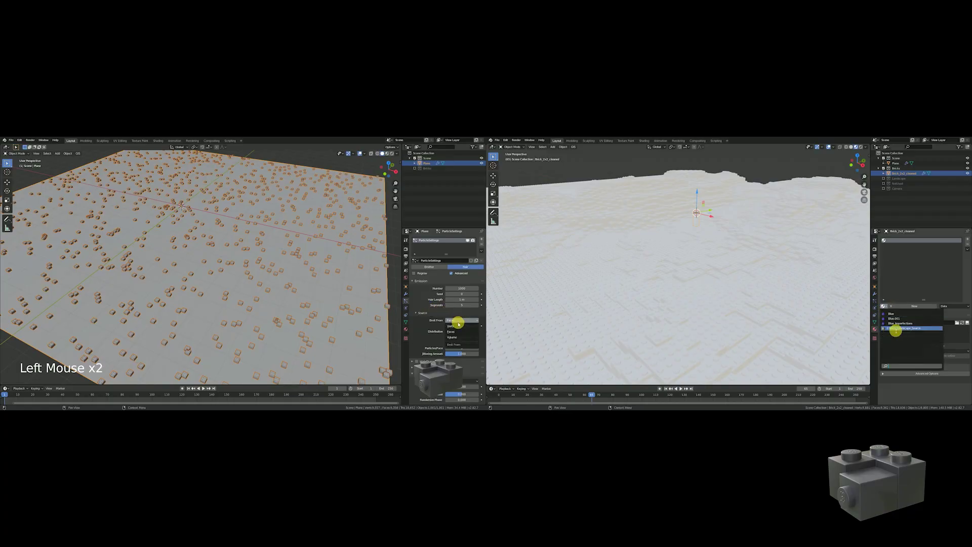
{"action": "left_click", "coordinate": [458, 325]}
{"action": "left_click", "coordinate": [896, 330]}
{"action": "scroll", "coordinate": [435, 304], "scroll_direction": "down", "scroll_amount": 4}
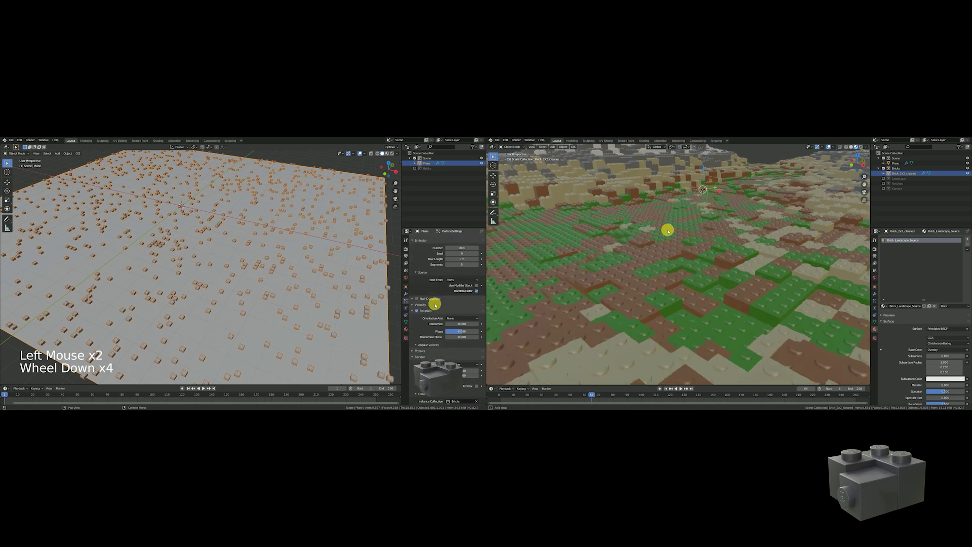
{"action": "left_click", "coordinate": [477, 289]}
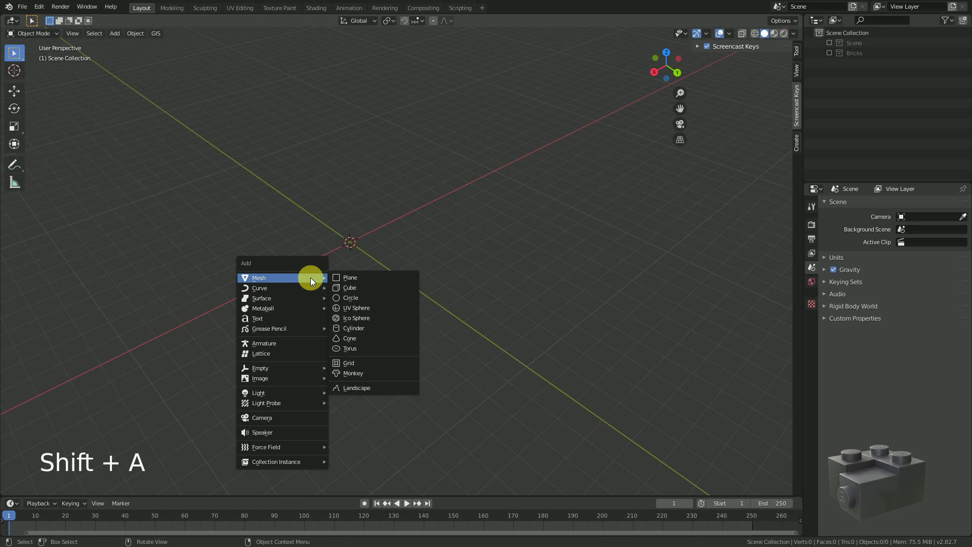
Step: Add a Landscape mesh and select each of its pieces, through Landscape.004 and Landscape.005, toggling Edit Mode
{"action": "left_click", "coordinate": [366, 389]}
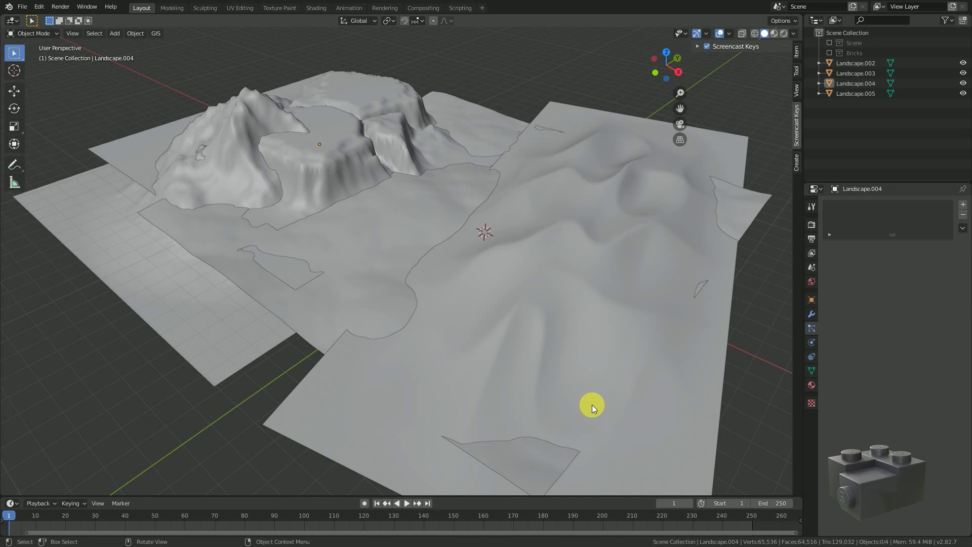
{"action": "middle_click_drag", "start_coordinate": [756, 314], "coordinate": [560, 313]}
{"action": "left_click", "coordinate": [303, 228]}
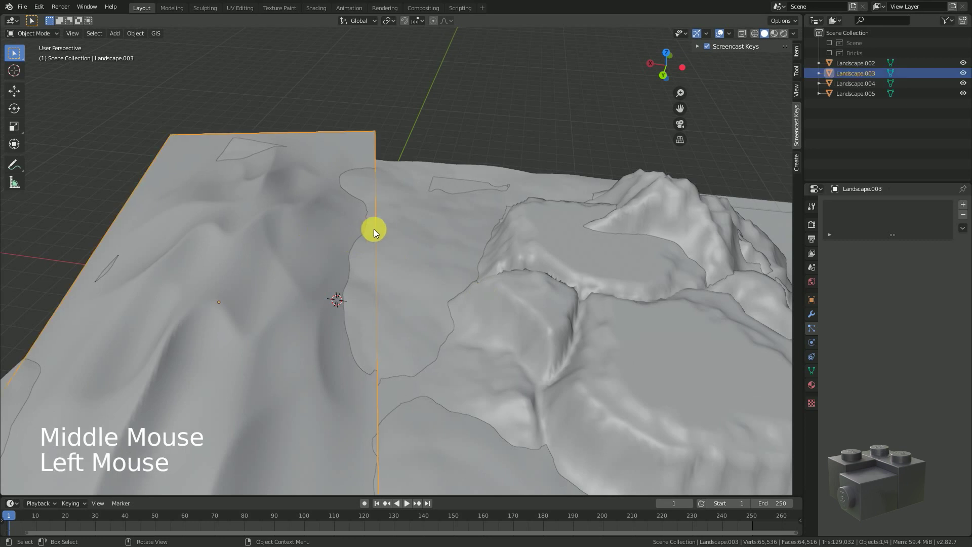
{"action": "key", "text": "Tab"}
{"action": "key", "text": "Tab"}
{"action": "left_click", "coordinate": [427, 232]}
{"action": "key", "text": "Tab"}
{"action": "key", "text": "Tab"}
{"action": "key", "text": "Tab"}
{"action": "left_click", "coordinate": [535, 248]}
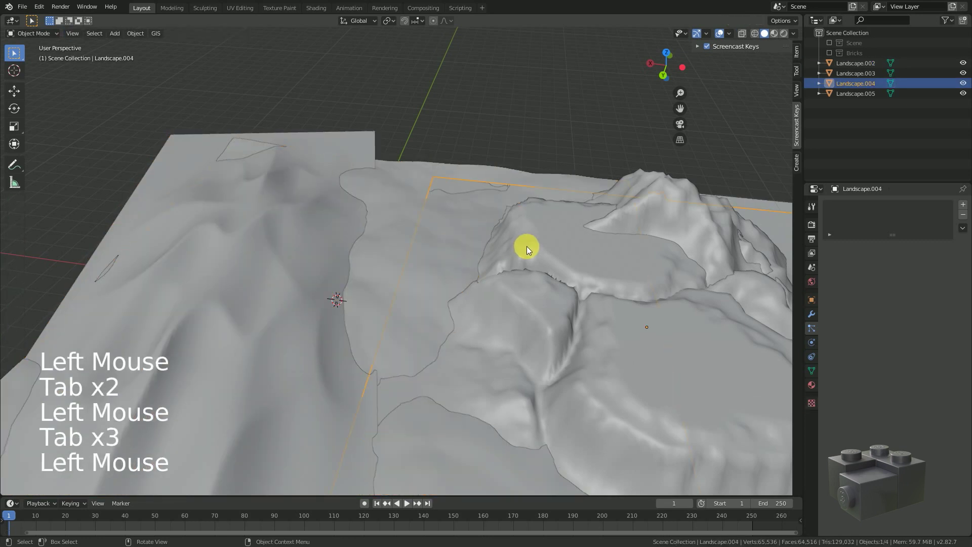
{"action": "key", "text": "Tab"}
{"action": "key", "text": "Tab"}
{"action": "key", "text": "Tab"}
{"action": "left_click", "coordinate": [695, 212]}
{"action": "key", "text": "Tab"}
{"action": "key", "text": "Tab"}
{"action": "key", "text": "Tab"}
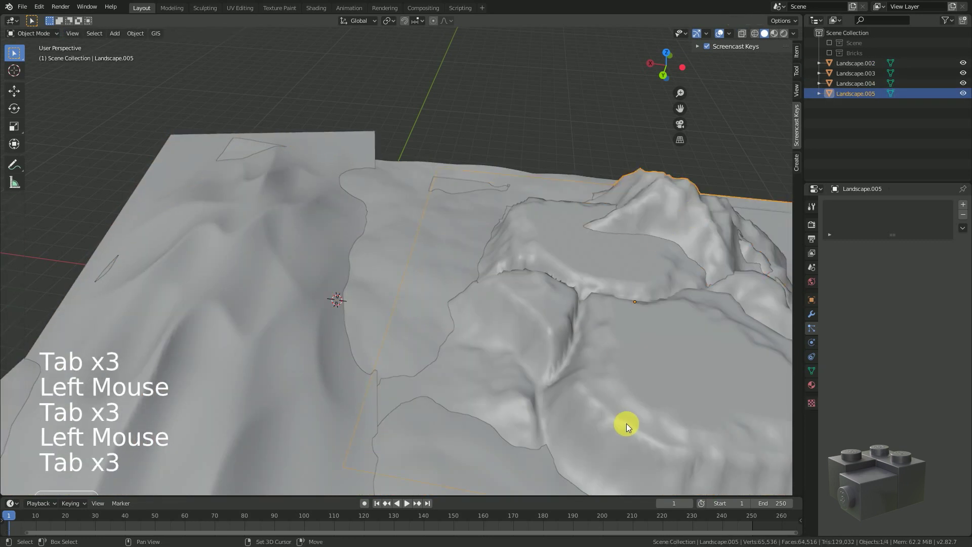
Step: Select all four landscape pieces, join them into Landscape.005, and enter Edit Mode
{"action": "middle_click_drag", "start_coordinate": [626, 412], "coordinate": [402, 265], "text": "shift"}
{"action": "scroll", "coordinate": [418, 264], "scroll_direction": "down", "scroll_amount": 2}
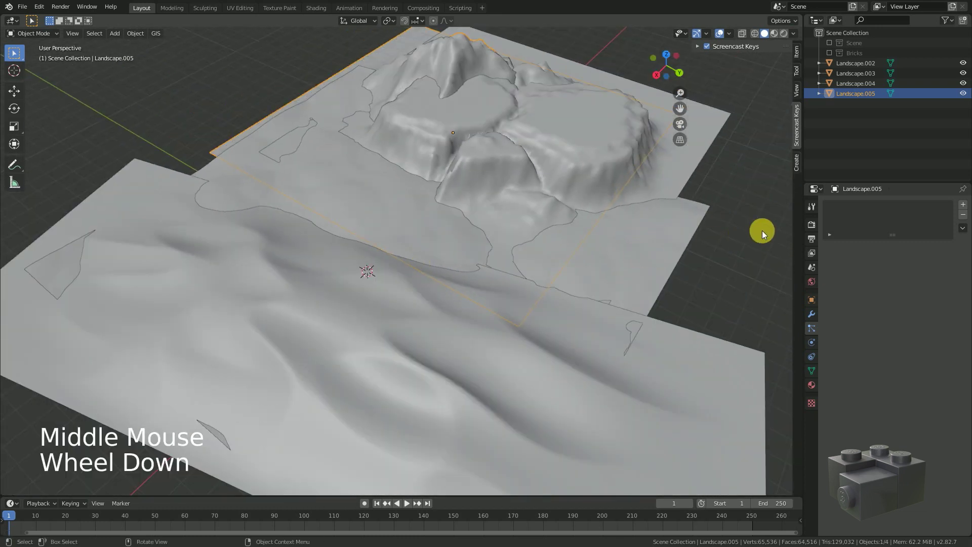
{"action": "key", "text": "a"}
{"action": "key", "text": "ctrl+j"}
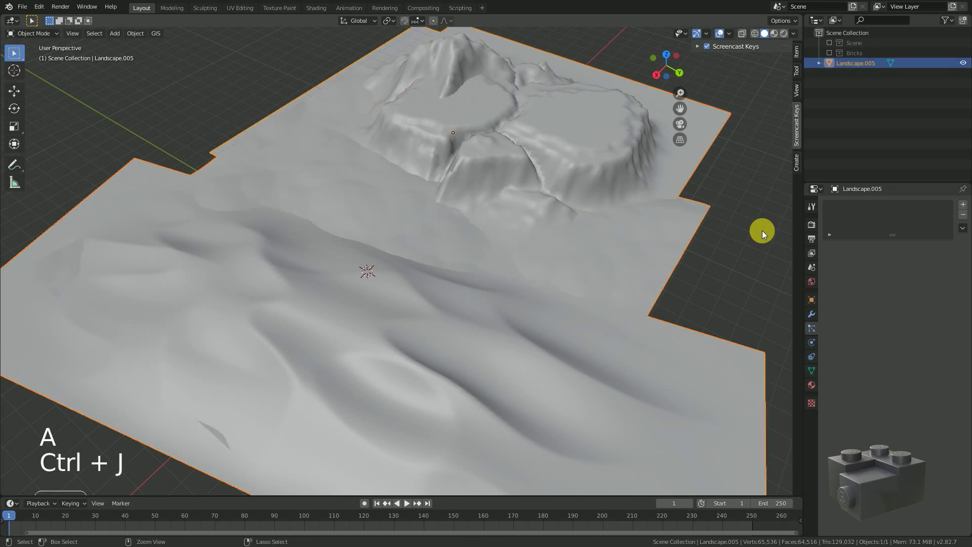
{"action": "key", "text": "Tab"}
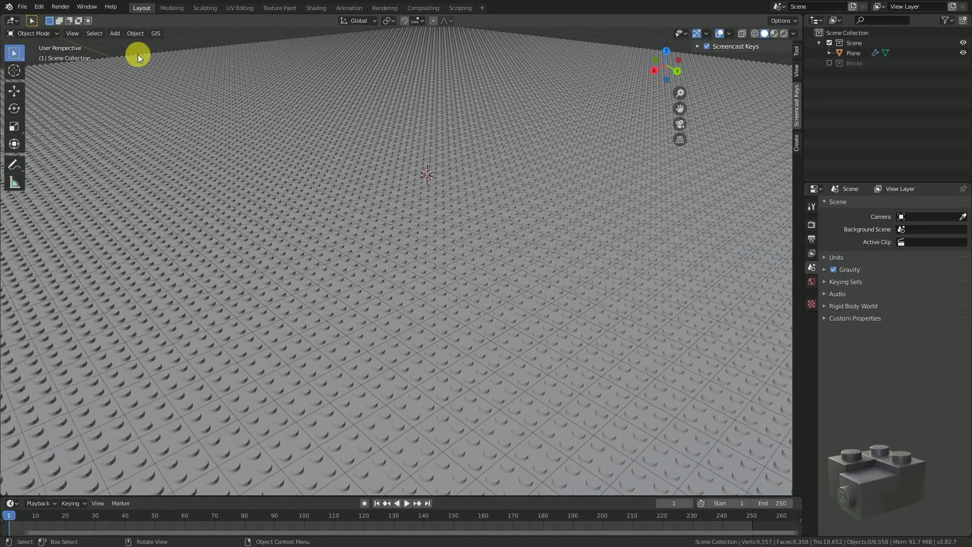
{"action": "left_click", "coordinate": [39, 7]}
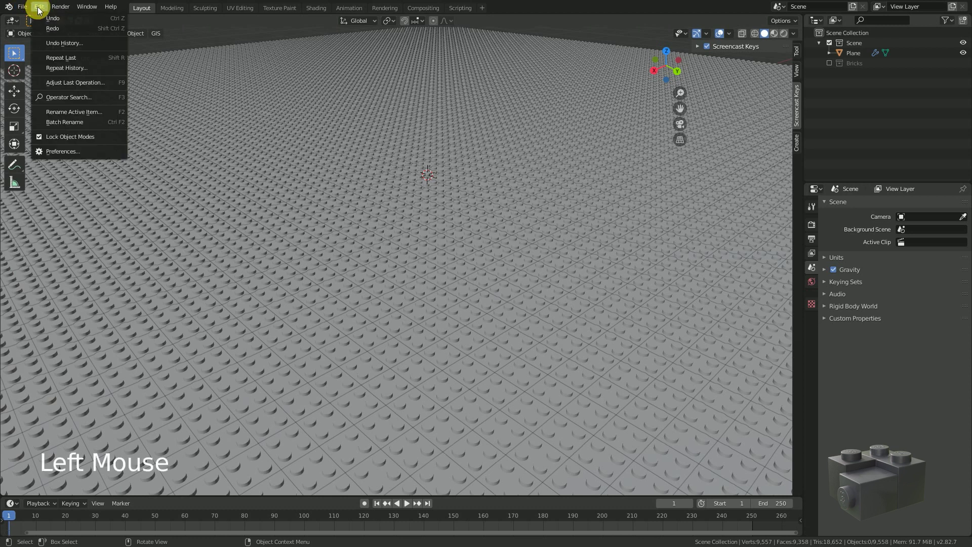
{"action": "left_click", "coordinate": [75, 148]}
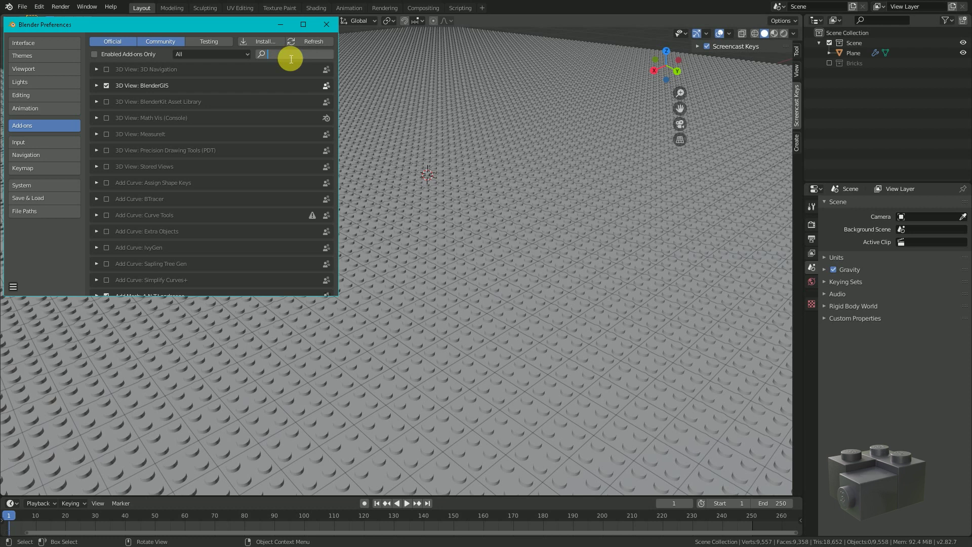
{"action": "type", "text": "lands"}
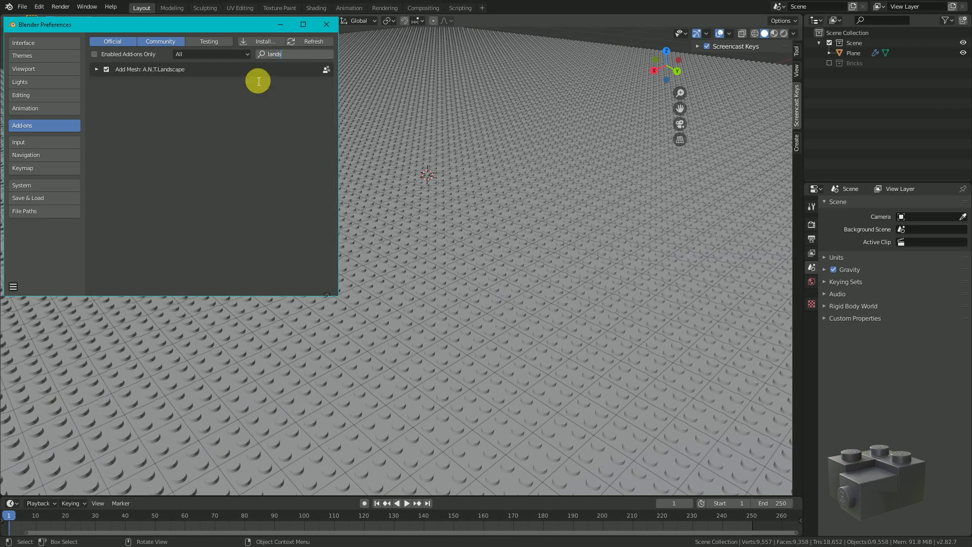
{"action": "left_click", "coordinate": [106, 69]}
{"action": "left_click", "coordinate": [106, 69]}
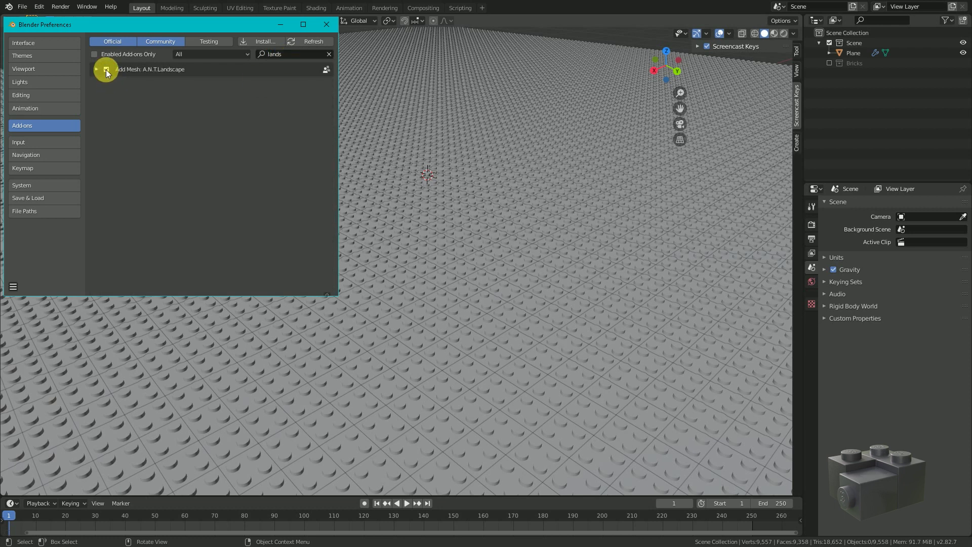
{"action": "left_click", "coordinate": [326, 25]}
Step: Hide the brick plane's collection and add a new Landscape mesh
{"action": "left_click", "coordinate": [830, 43]}
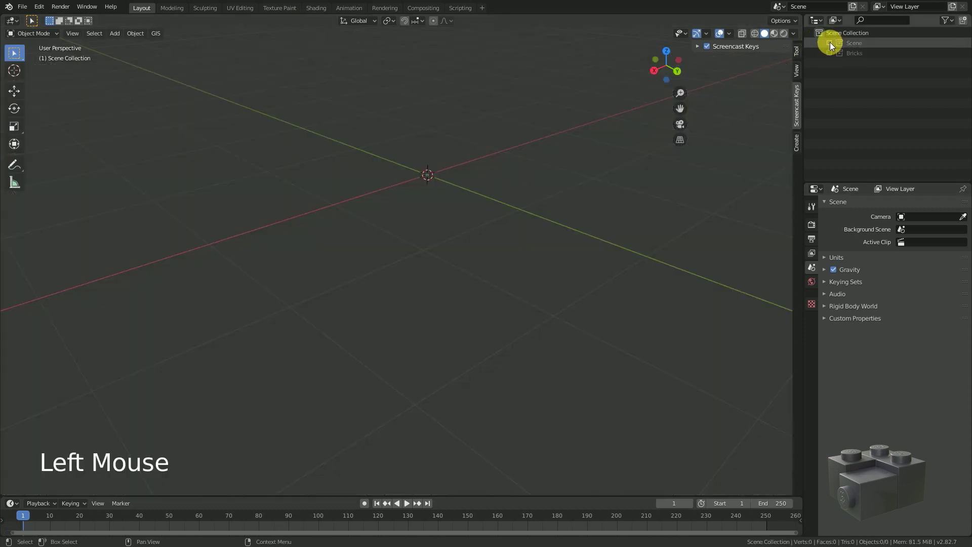
{"action": "key", "text": "shift+a"}
{"action": "mouse_move", "coordinate": [365, 168]}
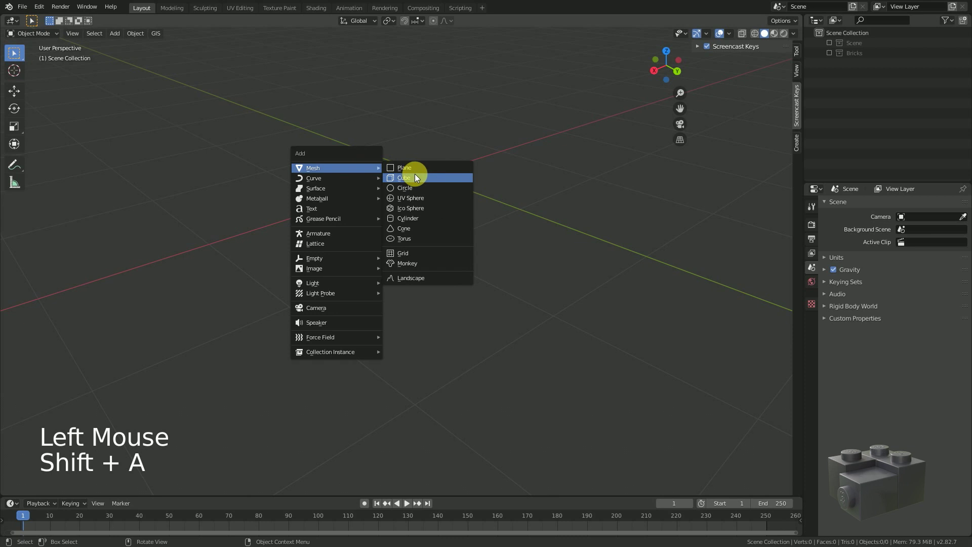
{"action": "left_click", "coordinate": [417, 278]}
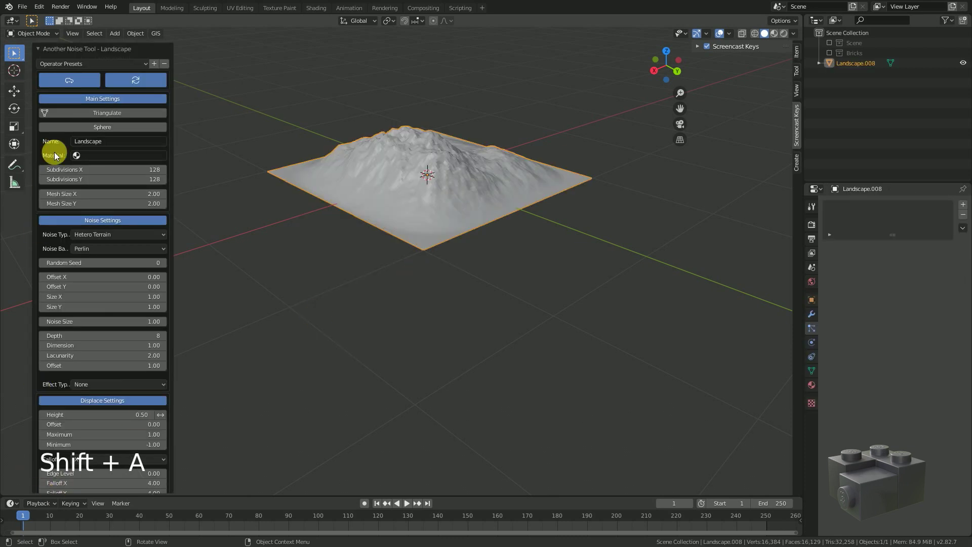
Step: Apply the Canyon operator preset to the new landscape, giving 200×200 subdivisions and Marble noise
{"action": "left_click", "coordinate": [57, 51]}
{"action": "left_click", "coordinate": [62, 489]}
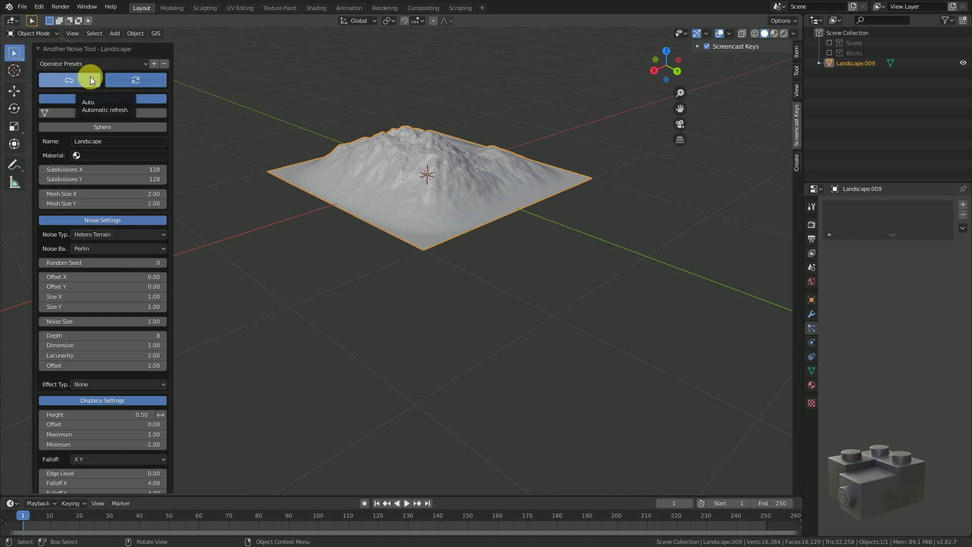
{"action": "scroll", "coordinate": [91, 111], "scroll_direction": "down", "scroll_amount": 5}
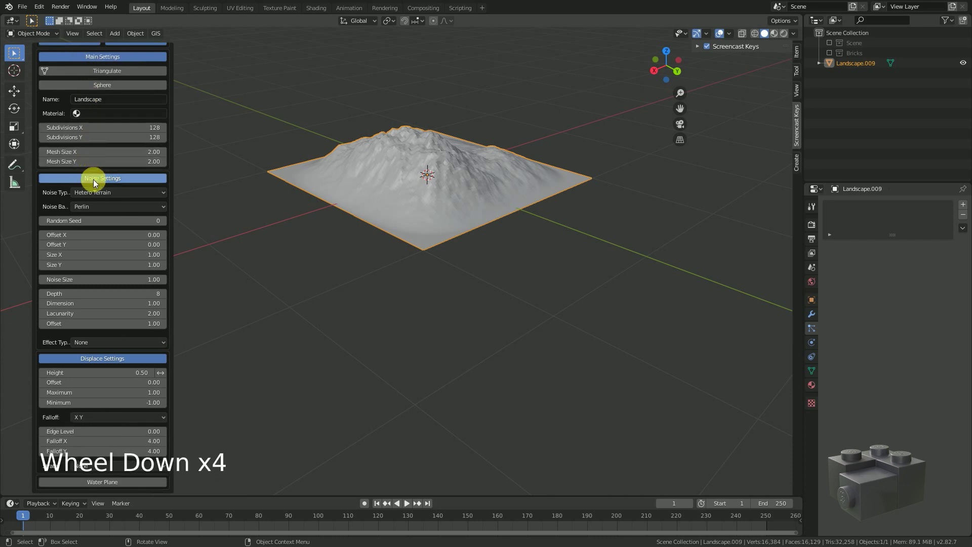
{"action": "scroll", "coordinate": [91, 304], "scroll_direction": "up", "scroll_amount": 1}
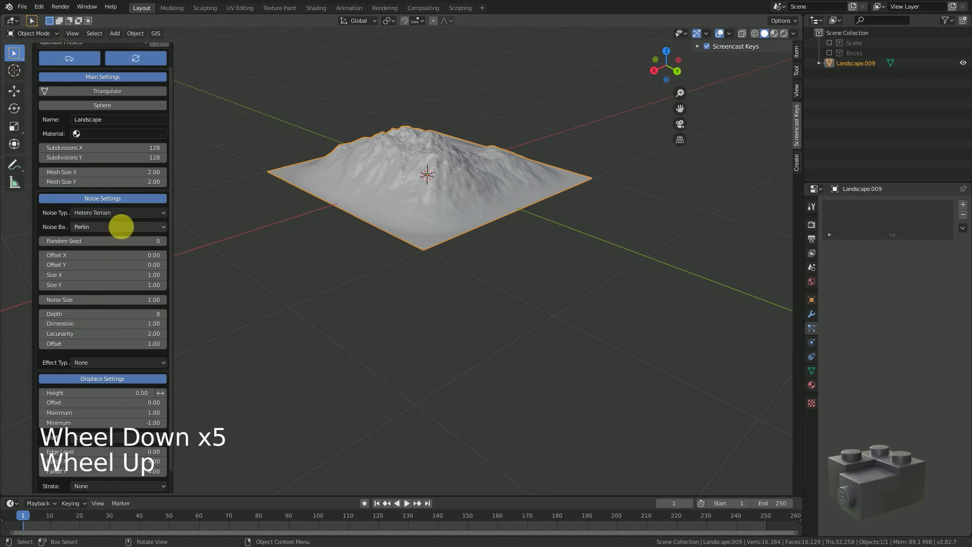
{"action": "scroll", "coordinate": [145, 312], "scroll_direction": "up", "scroll_amount": 1}
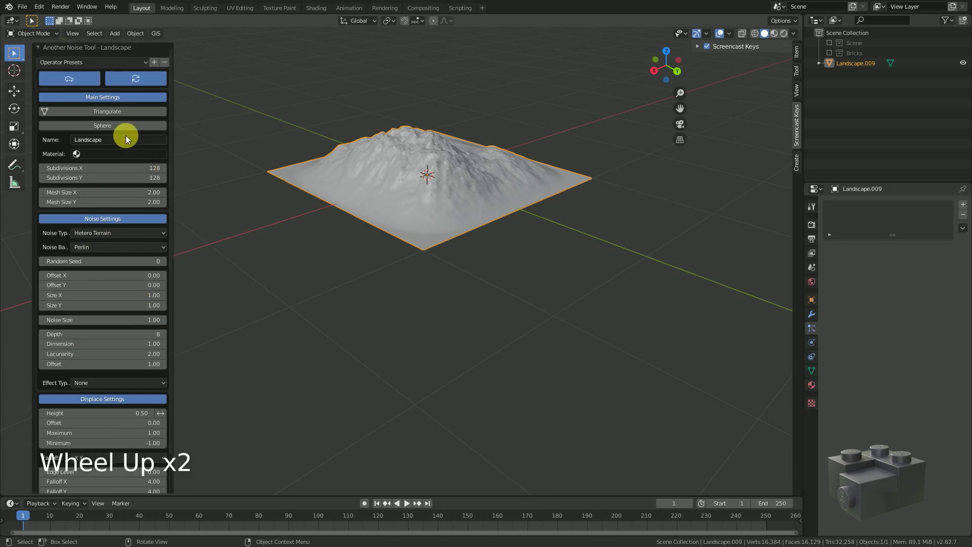
{"action": "left_click", "coordinate": [146, 62]}
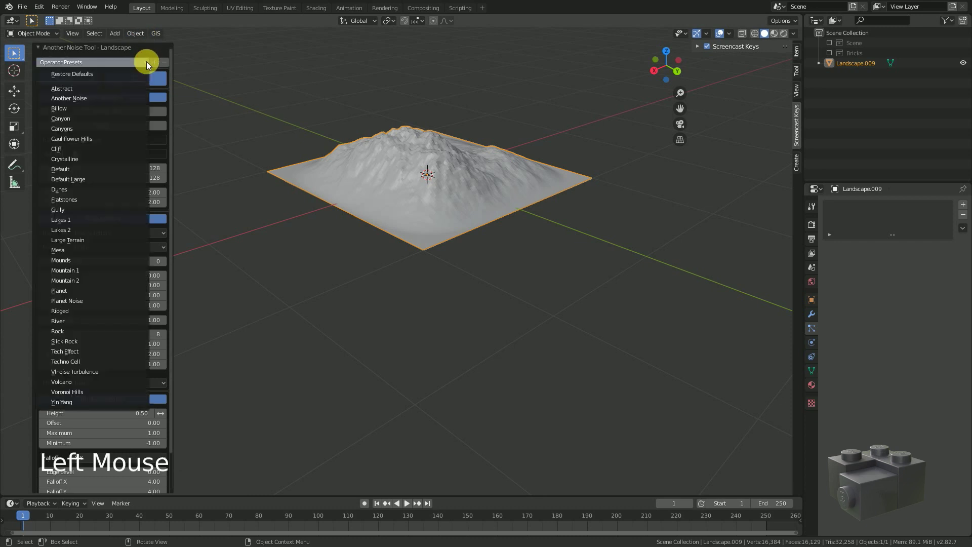
{"action": "left_click", "coordinate": [115, 118]}
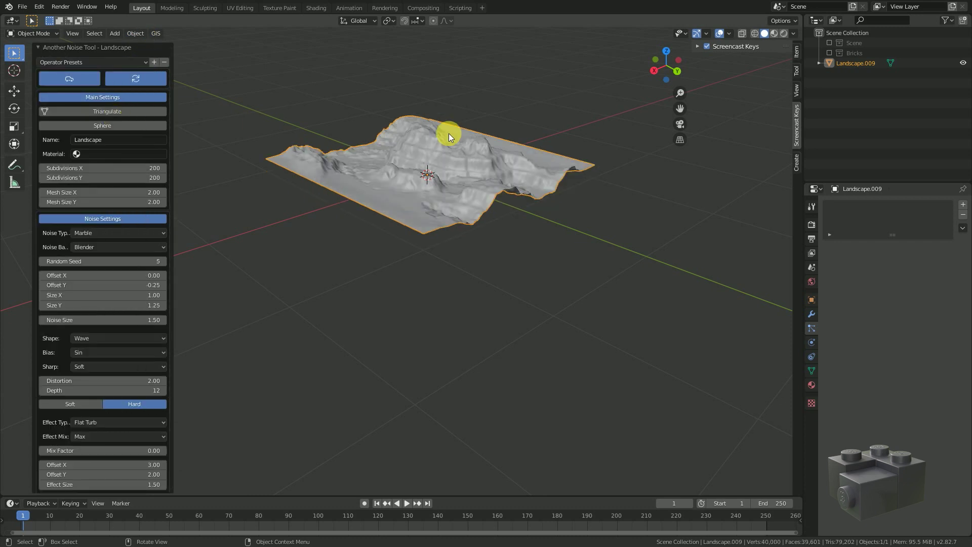
Step: Raise the canyon terrain with a proportional vertical (G Z) move in Edit Mode
{"action": "middle_click_drag", "start_coordinate": [463, 139], "coordinate": [536, 192]}
{"action": "left_click", "coordinate": [839, 205]}
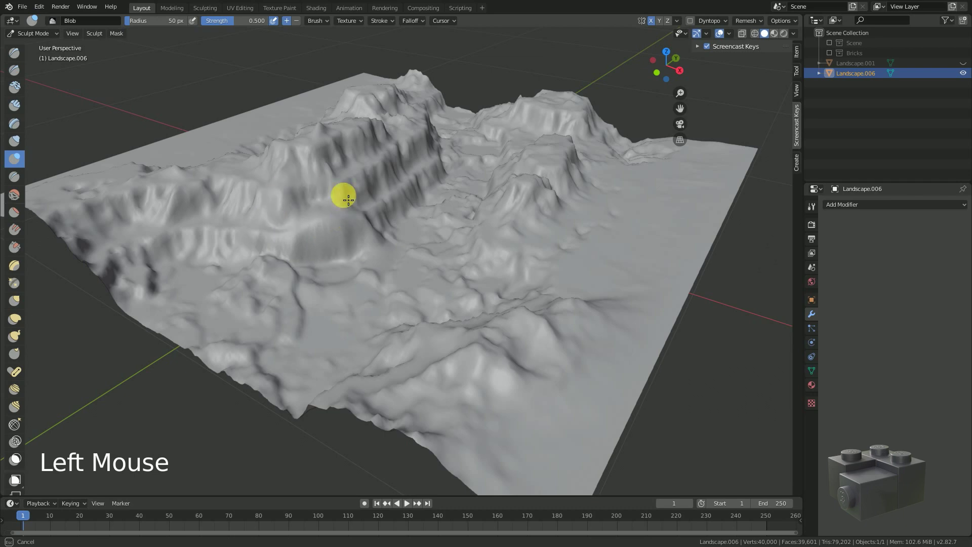
{"action": "key", "text": "Tab"}
{"action": "key", "text": "g"}
{"action": "key", "text": "z"}
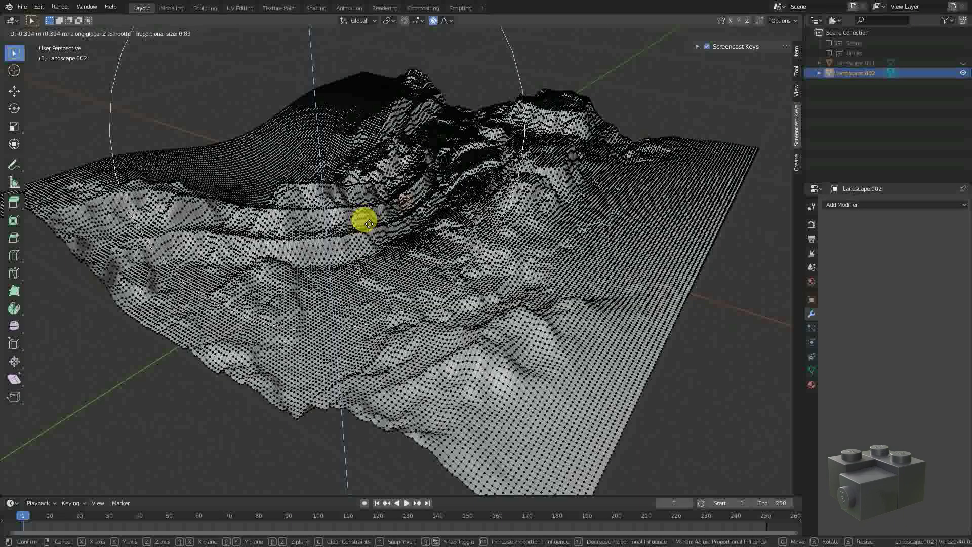
{"action": "left_click", "coordinate": [368, 223]}
Step: Return to Object Mode and delete the extra Landscape.002 copy
{"action": "key", "text": "Tab"}
{"action": "key", "text": "x"}
{"action": "left_click", "coordinate": [404, 201]}
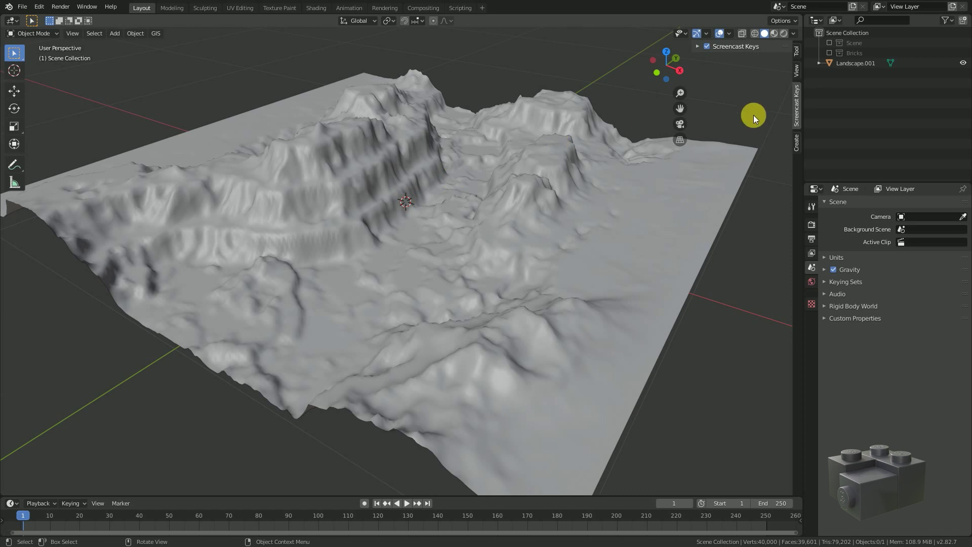
Step: Rename Landscape.001 to Landscape_Source in the Outliner
{"action": "double_click", "coordinate": [863, 64]}
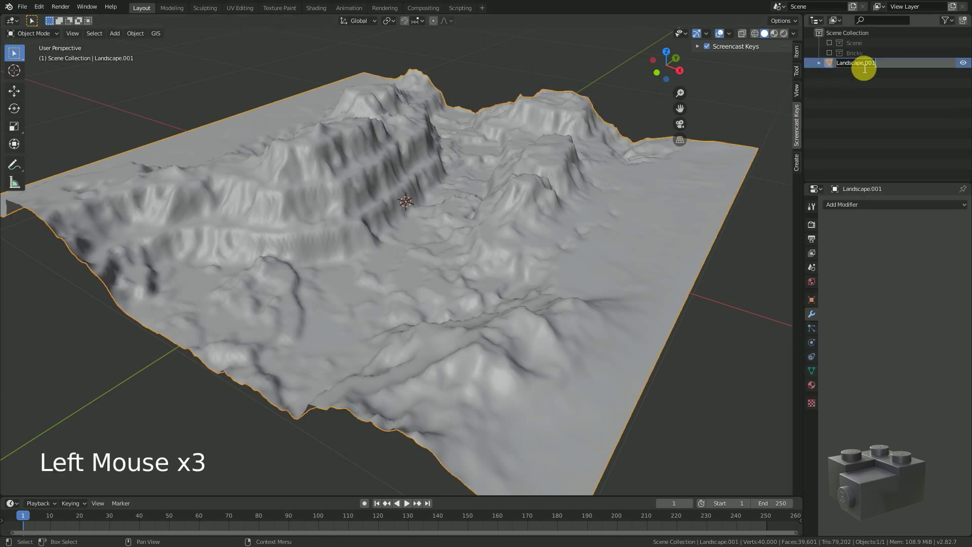
{"action": "key", "text": "BackSpace"}
{"action": "key", "text": "BackSpace"}
{"action": "type", "text": "S"}
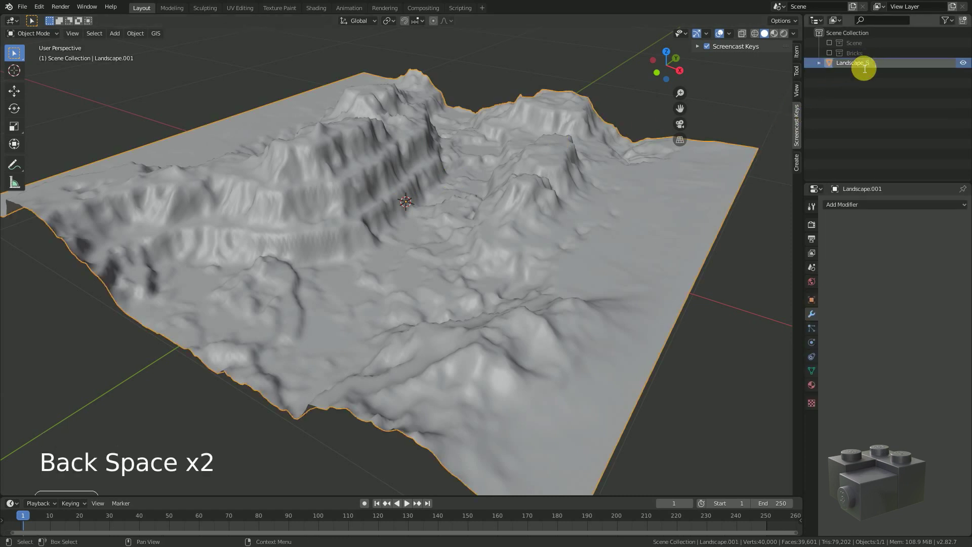
{"action": "type", "text": "ource"}
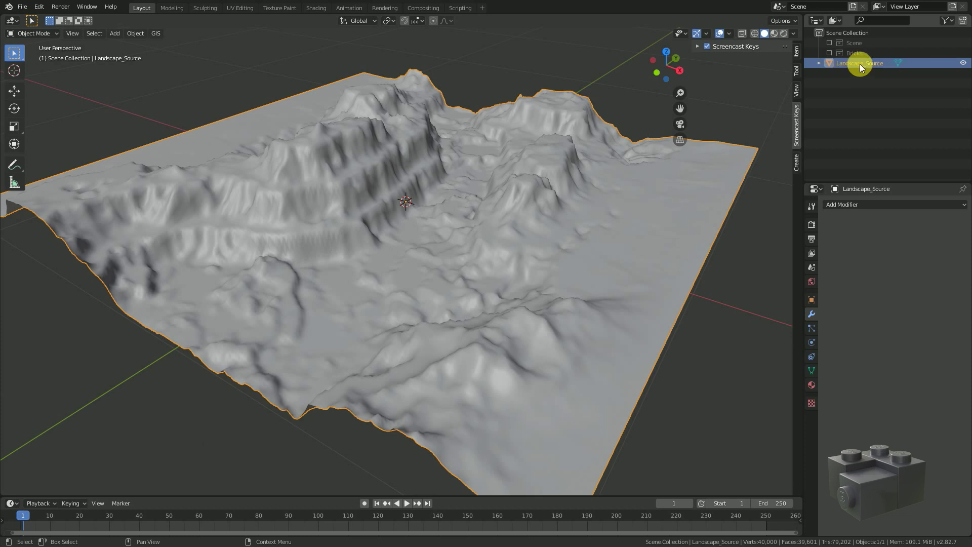
{"action": "key", "text": "Return"}
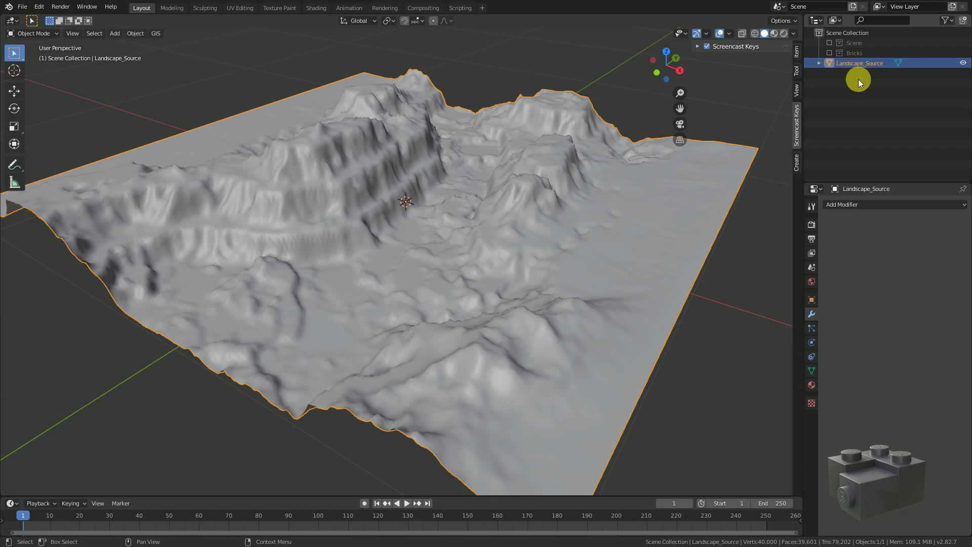
Step: Unhide the Scene collection, then scale Landscape_Source by 8.28 and by 0.941 from top view
{"action": "left_click", "coordinate": [830, 43]}
{"action": "scroll", "coordinate": [558, 189], "scroll_direction": "down", "scroll_amount": 9}
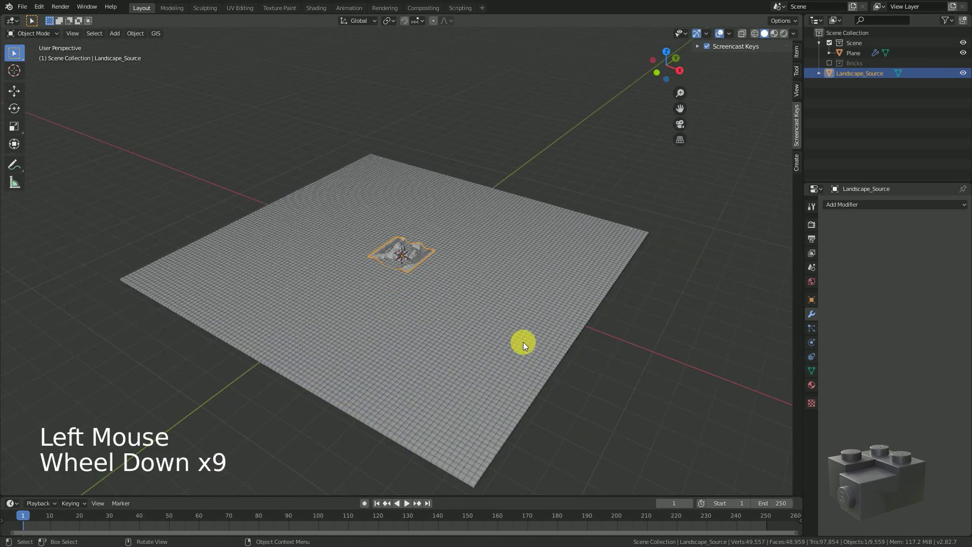
{"action": "key", "text": "s"}
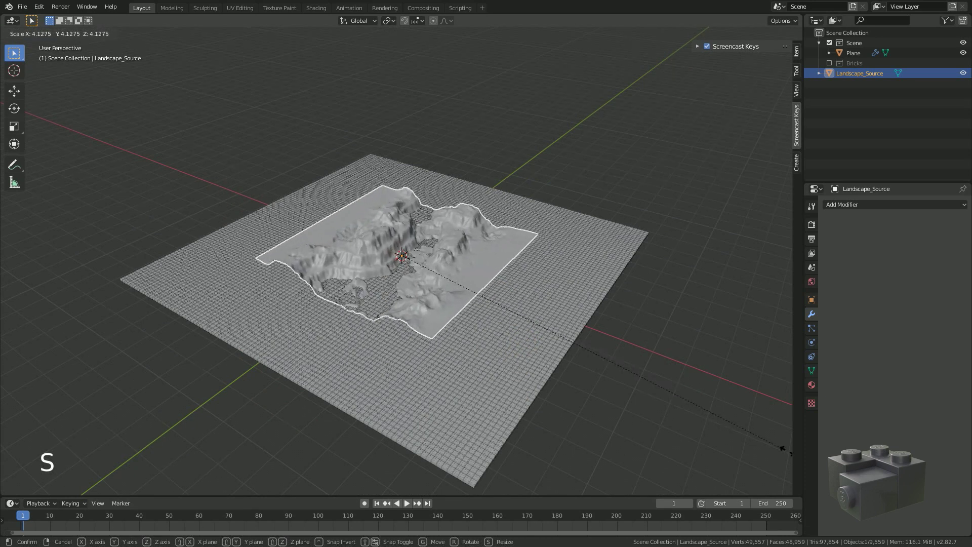
{"action": "left_click", "coordinate": [376, 160]}
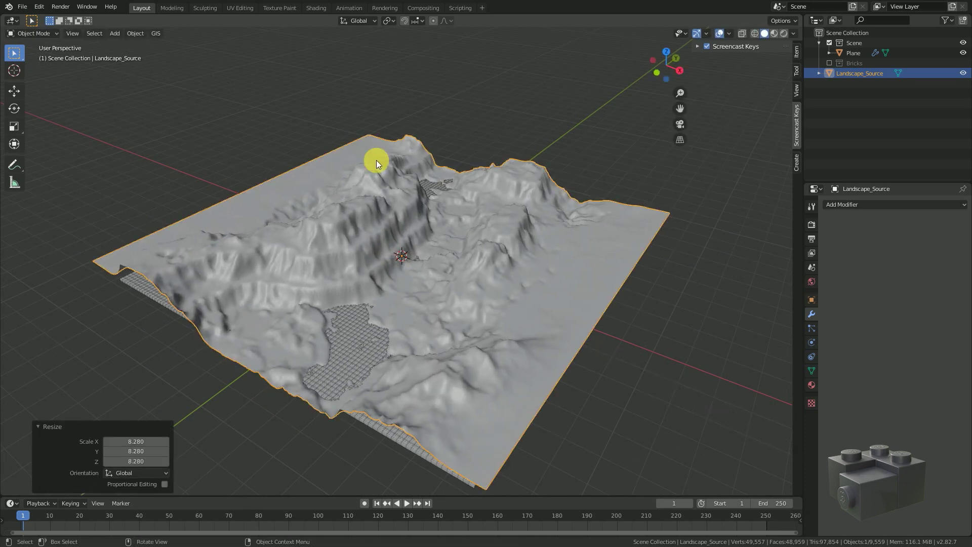
{"action": "key", "text": "KP_7"}
{"action": "key", "text": "s"}
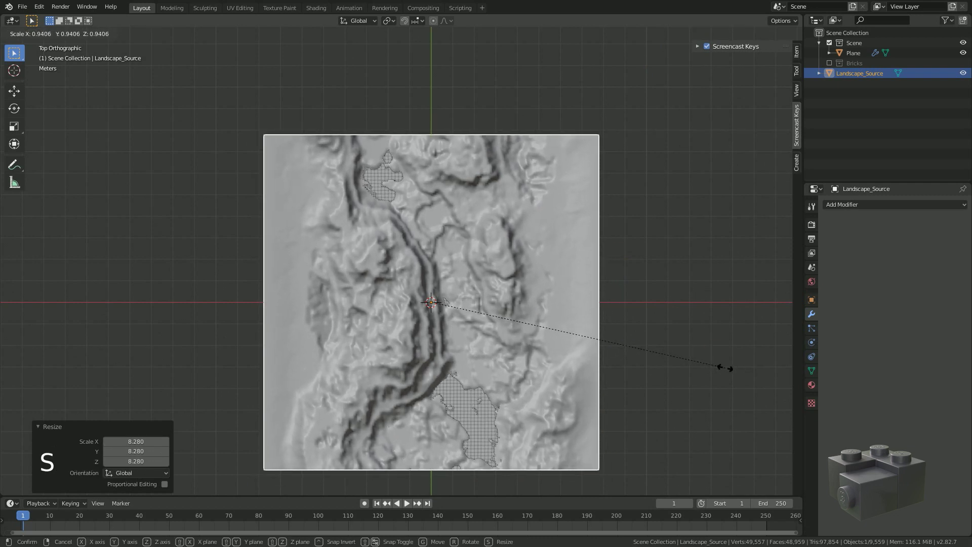
{"action": "left_click", "coordinate": [721, 363]}
{"action": "middle_click_drag", "start_coordinate": [720, 363], "coordinate": [540, 285]}
Step: Add a Shrinkwrap modifier to the Plane and move it above the particle modifier
{"action": "left_click", "coordinate": [852, 52]}
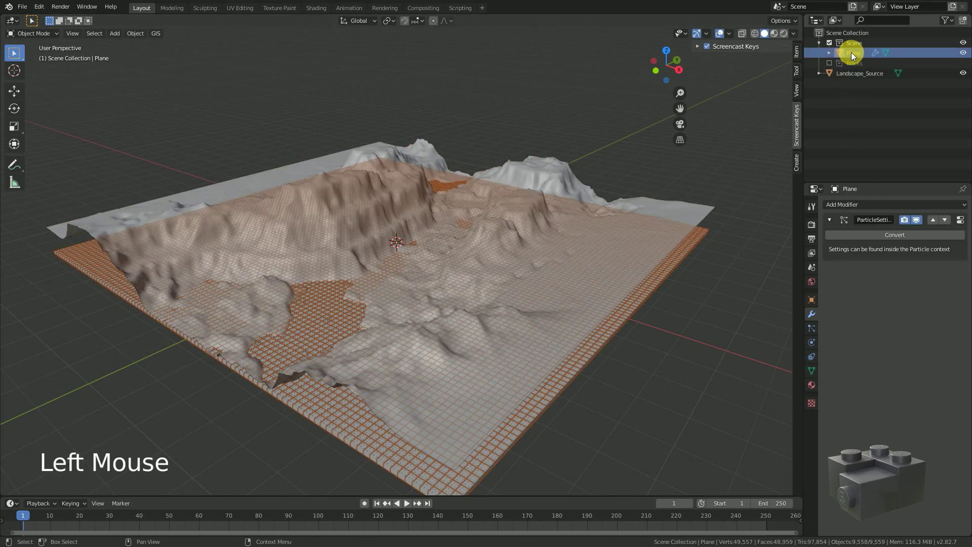
{"action": "left_click", "coordinate": [867, 205]}
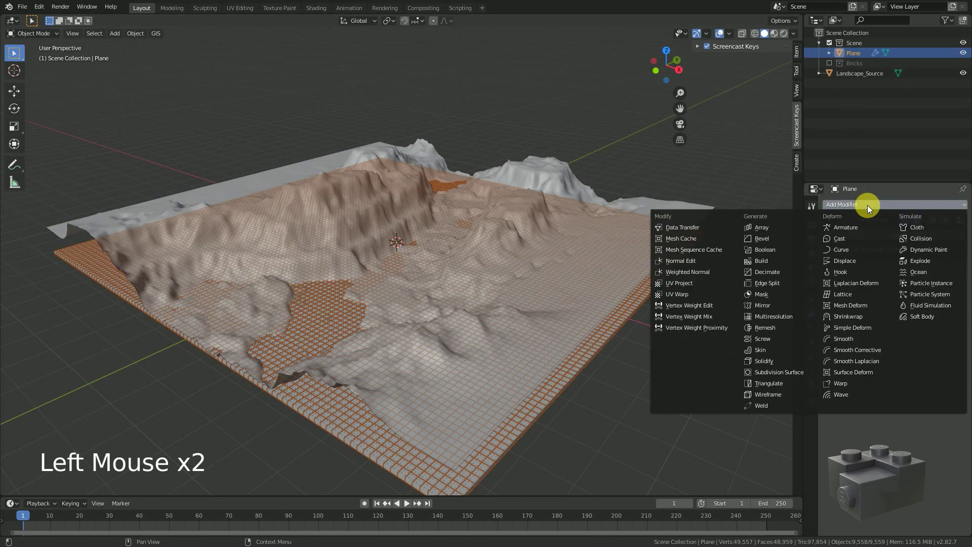
{"action": "left_click", "coordinate": [850, 318]}
{"action": "left_click", "coordinate": [945, 287]}
{"action": "left_click", "coordinate": [931, 271]}
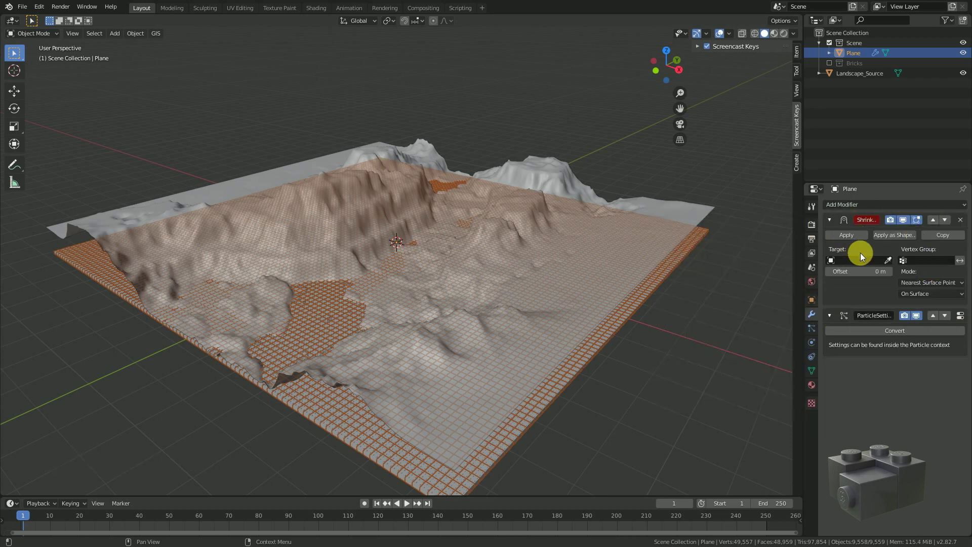
Step: Set the Shrinkwrap target to Landscape_Source and its wrap mode to Project
{"action": "left_click", "coordinate": [889, 261]}
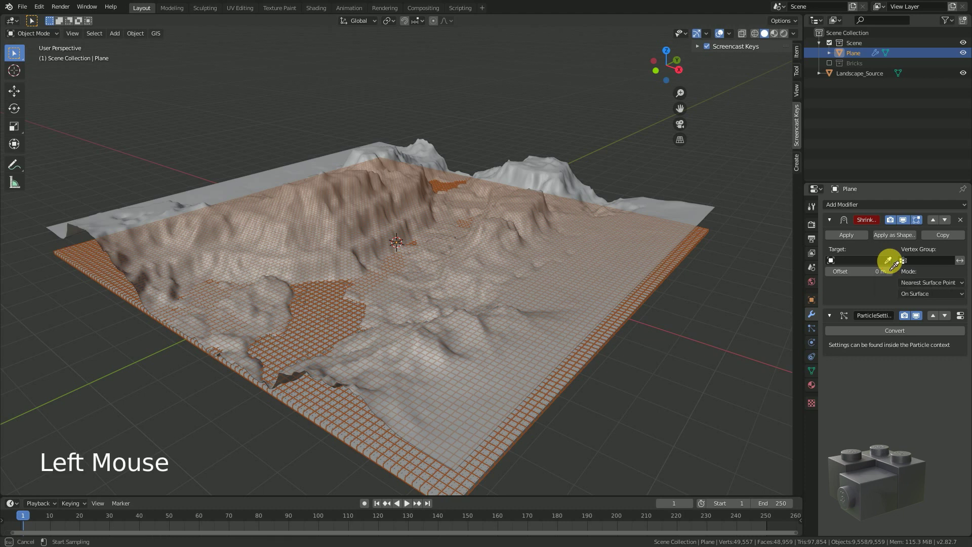
{"action": "left_click", "coordinate": [697, 209]}
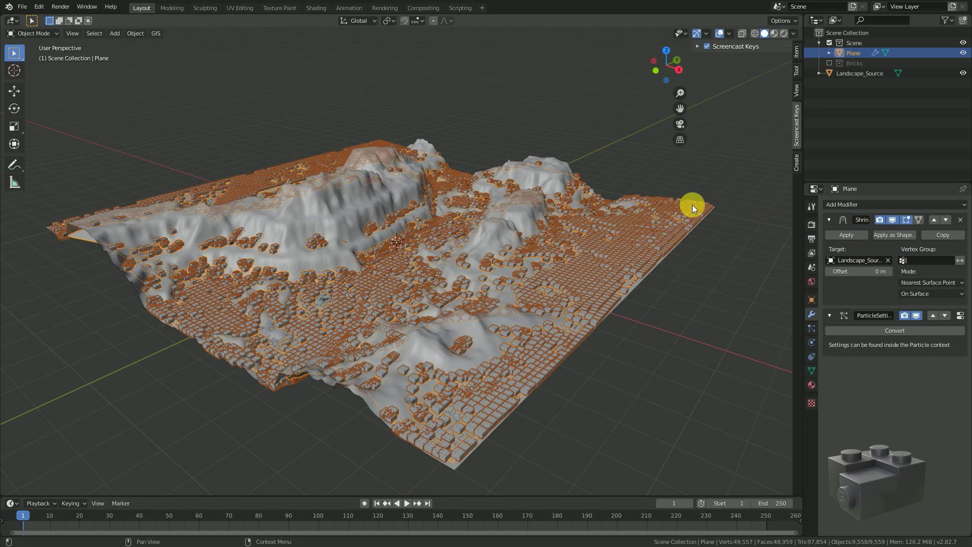
{"action": "left_click", "coordinate": [934, 283]}
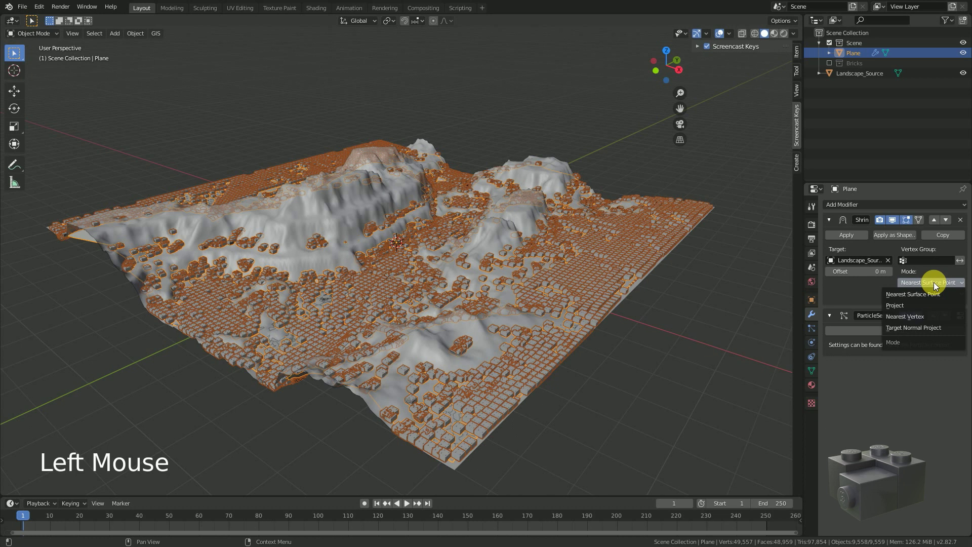
{"action": "left_click", "coordinate": [930, 303]}
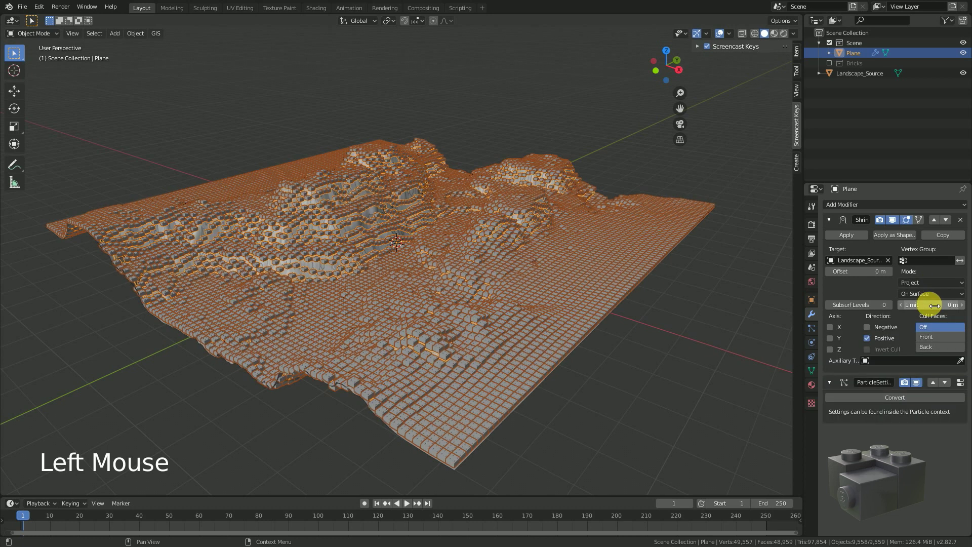
{"action": "left_click", "coordinate": [868, 327]}
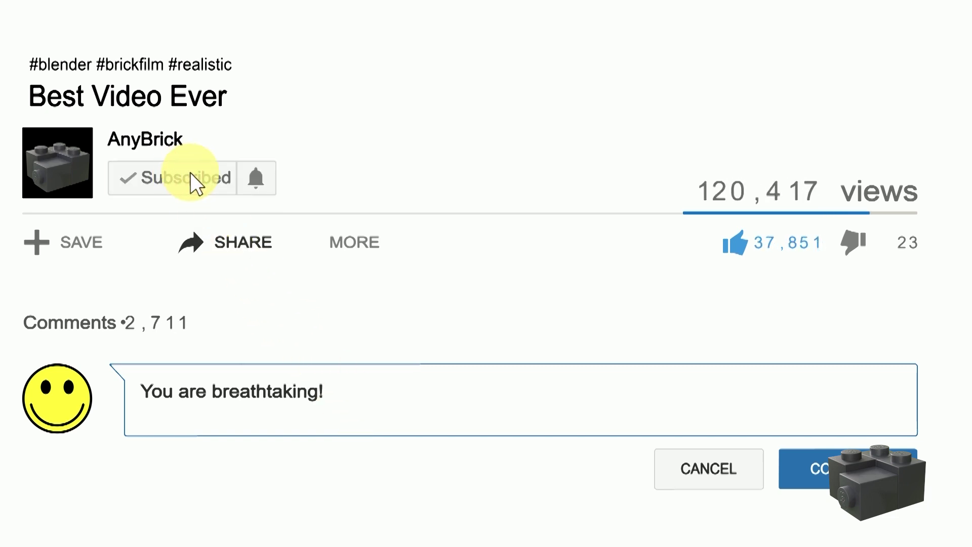
{"action": "left_click", "coordinate": [553, 326]}
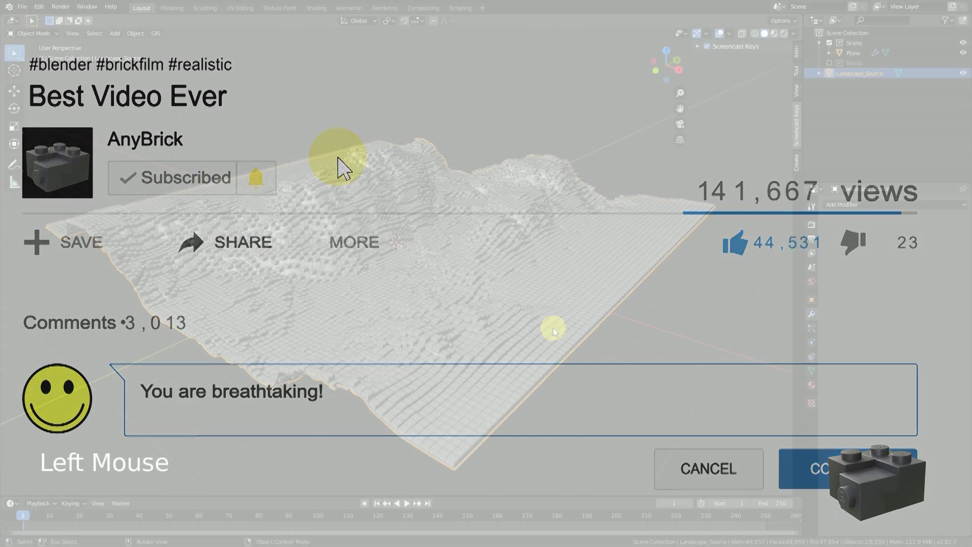
Step: Scale the canyon landscape and rotate it around Z beneath the brick plane
{"action": "key", "text": "s"}
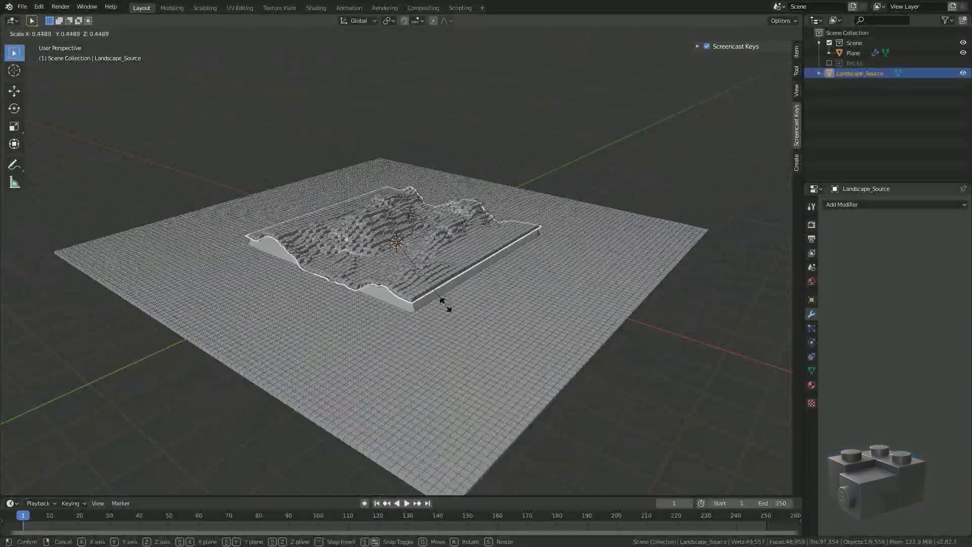
{"action": "key", "text": "r"}
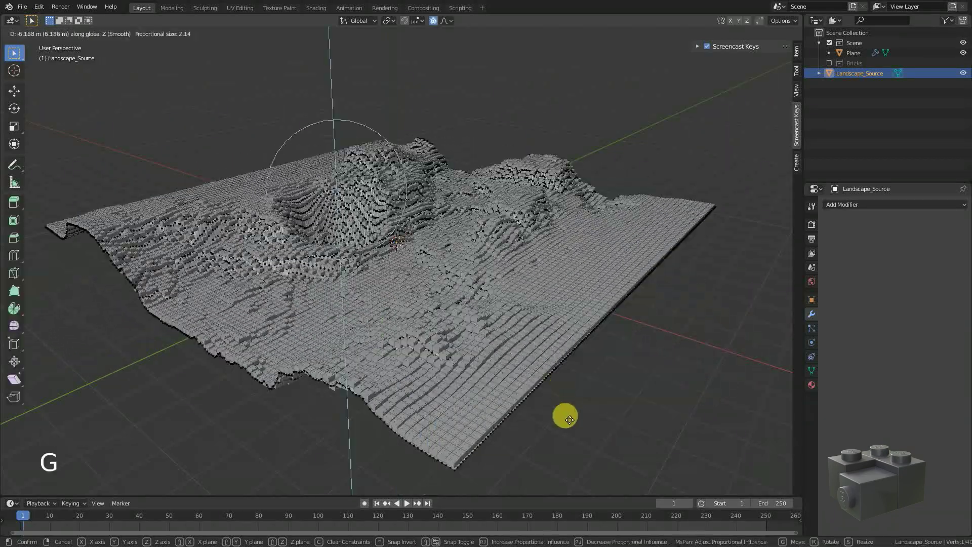
{"action": "scroll", "coordinate": [570, 419], "scroll_direction": "down", "scroll_amount": 11}
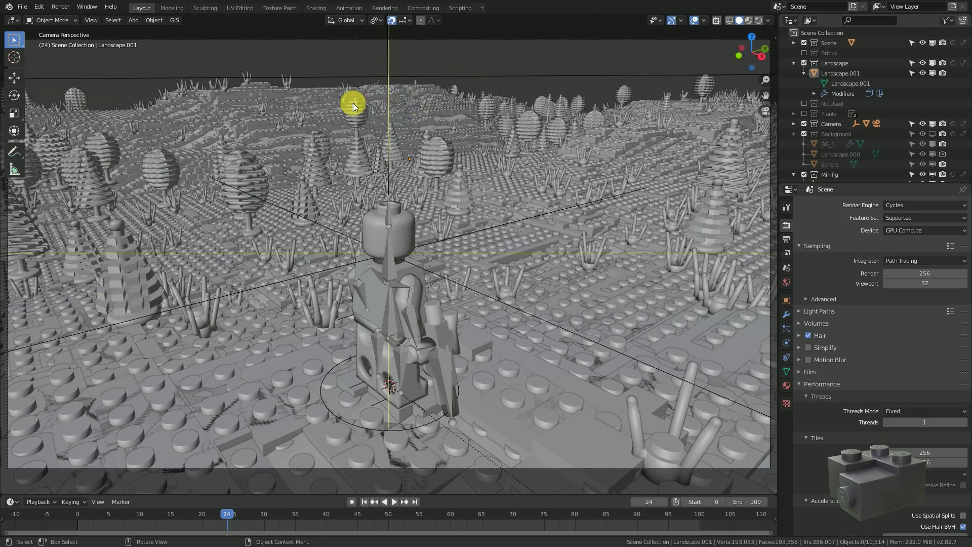
Step: In Edit Mode, drag a terrain vertex up with proportional editing to form a smooth bulge
{"action": "key", "text": "Tab"}
{"action": "left_click", "coordinate": [340, 118]}
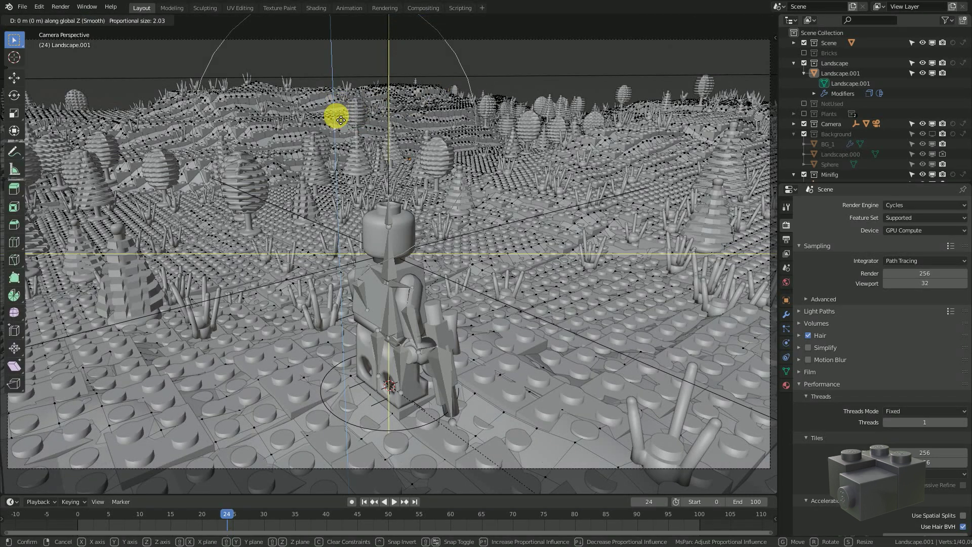
{"action": "left_click_drag", "start_coordinate": [340, 118], "coordinate": [486, 441]}
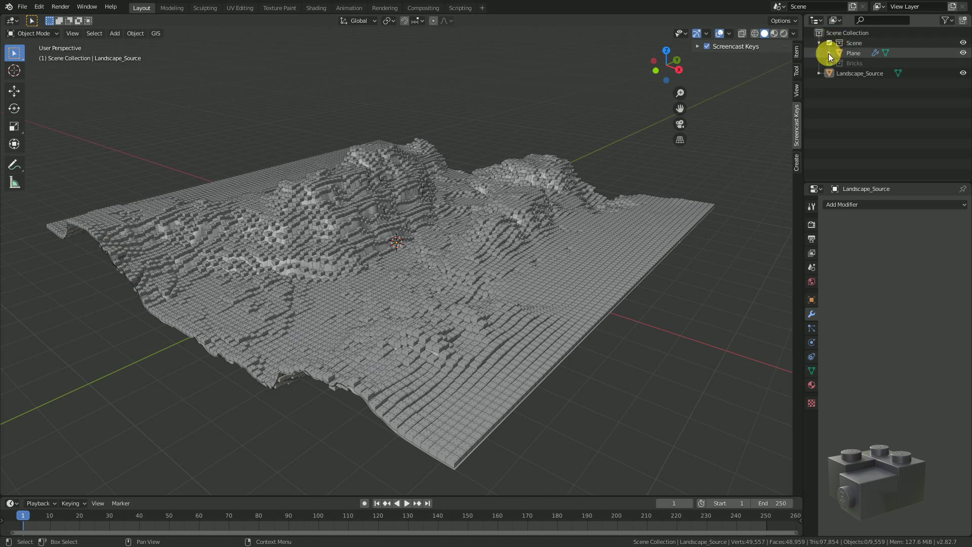
Step: Hide Landscape_Source and inspect the studded brick terraces of the wrapped plane
{"action": "left_click", "coordinate": [963, 74]}
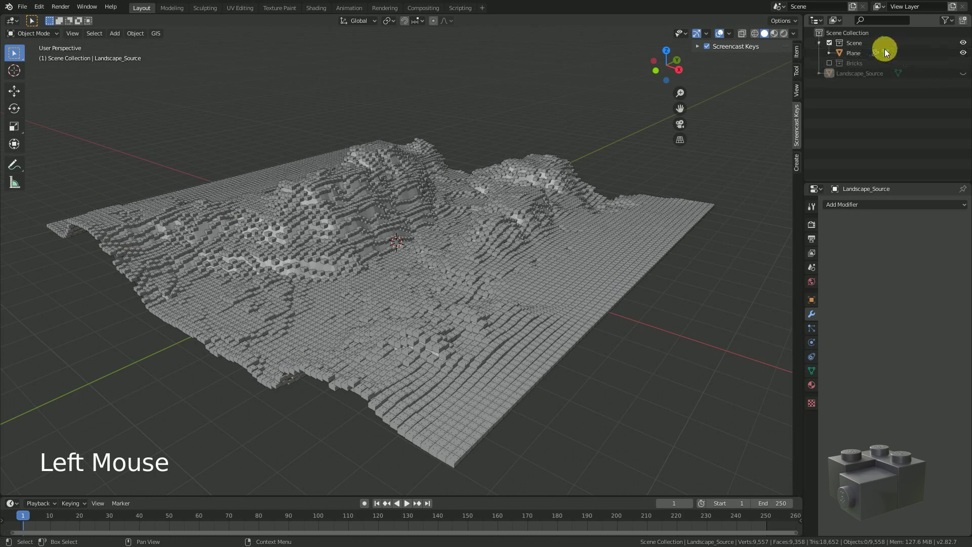
{"action": "scroll", "coordinate": [338, 195], "scroll_direction": "up", "scroll_amount": 6}
{"action": "middle_click_drag", "start_coordinate": [331, 171], "coordinate": [456, 191], "text": "shift"}
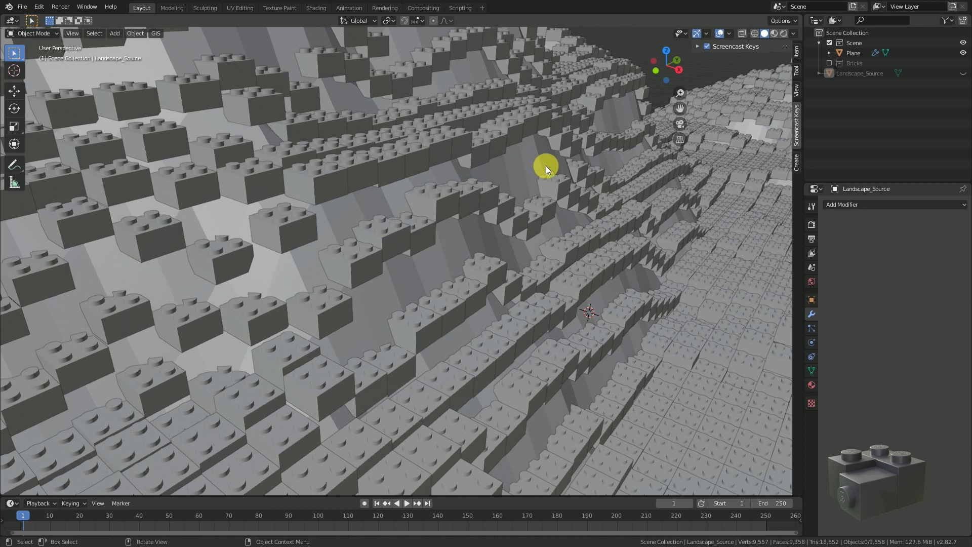
Step: Show only the Bricks collection and edit Brick_2x2 from a framed front view
{"action": "left_click", "coordinate": [830, 43]}
{"action": "left_click", "coordinate": [830, 53]}
{"action": "left_click", "coordinate": [593, 310]}
{"action": "key", "text": "KP_1"}
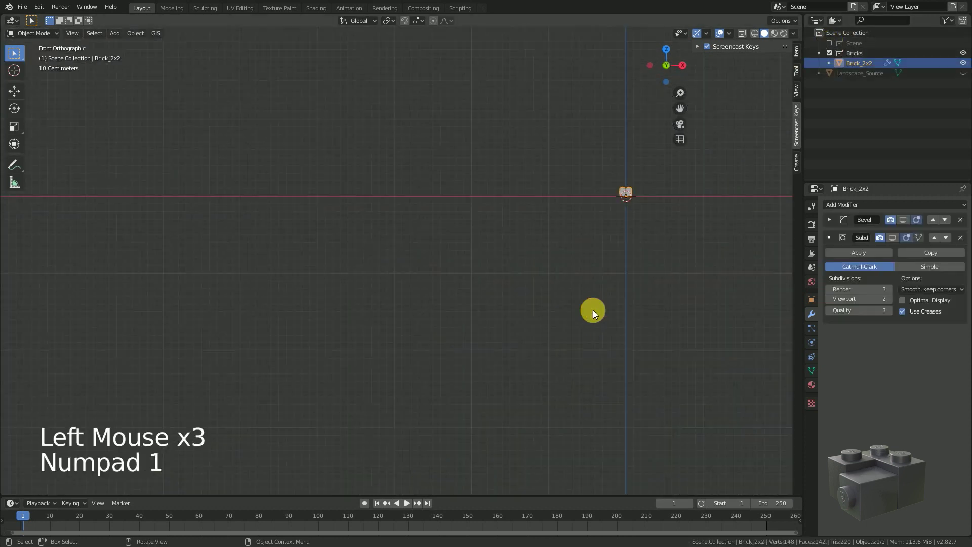
{"action": "key", "text": "Home"}
{"action": "key", "text": "Tab"}
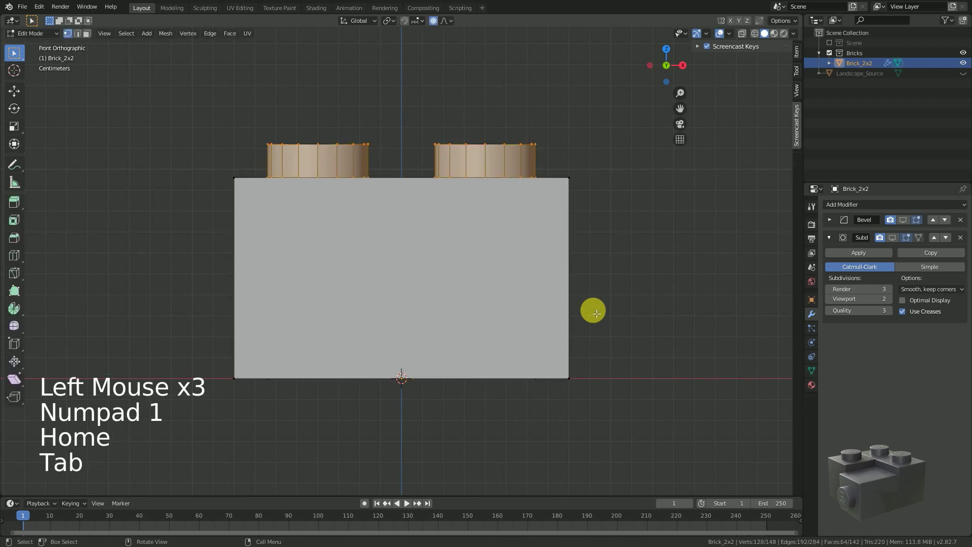
Step: With X-ray on, box-select the brick's bottom vertices
{"action": "left_click", "coordinate": [742, 33]}
{"action": "left_click", "coordinate": [235, 381]}
{"action": "key", "text": "b"}
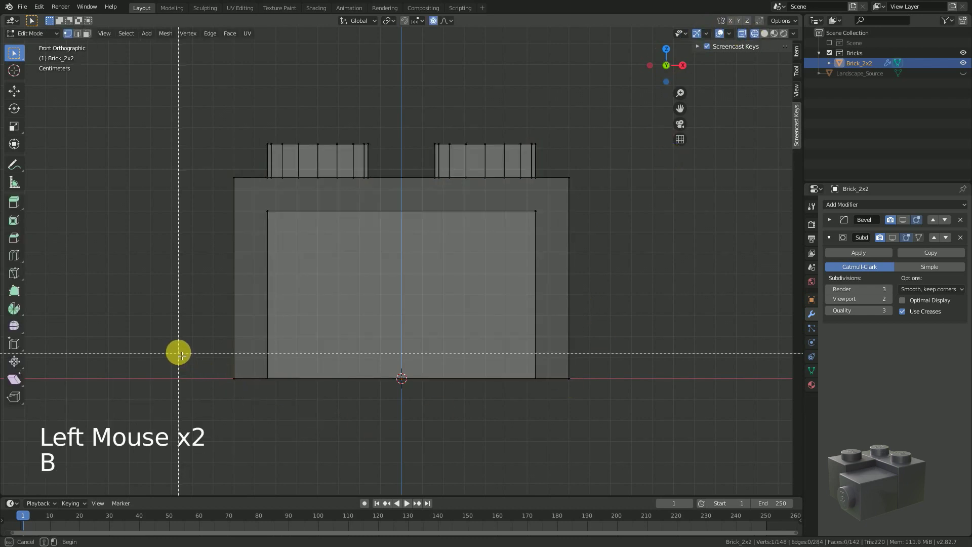
{"action": "left_click_drag", "start_coordinate": [180, 352], "coordinate": [645, 458]}
{"action": "scroll", "coordinate": [510, 436], "scroll_direction": "down", "scroll_amount": 5}
{"action": "middle_click_drag", "start_coordinate": [510, 437], "coordinate": [538, 347], "text": "shift"}
Step: With proportional editing off, move the bottom vertices about 0.33 m down along Z
{"action": "key", "text": "g"}
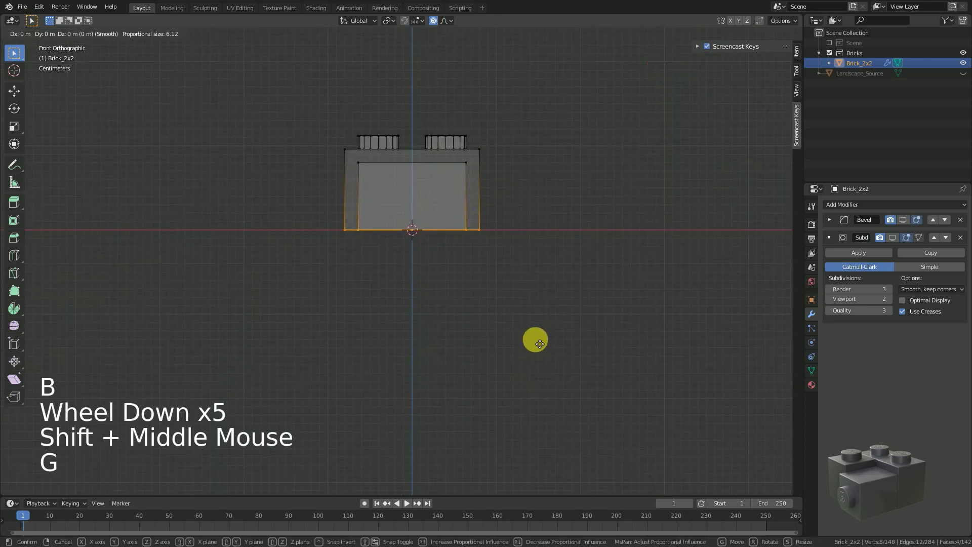
{"action": "key", "text": "Escape"}
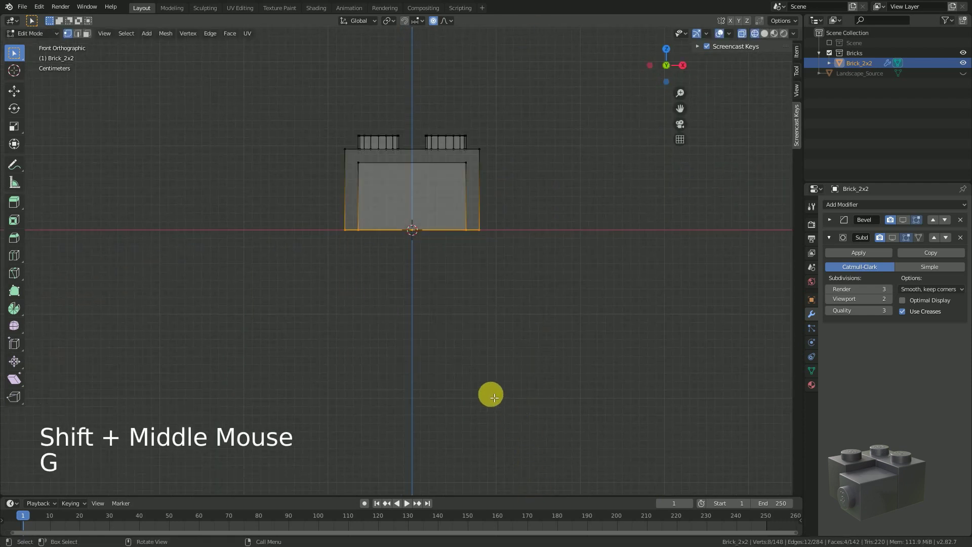
{"action": "left_click", "coordinate": [434, 19]}
{"action": "key", "text": "g"}
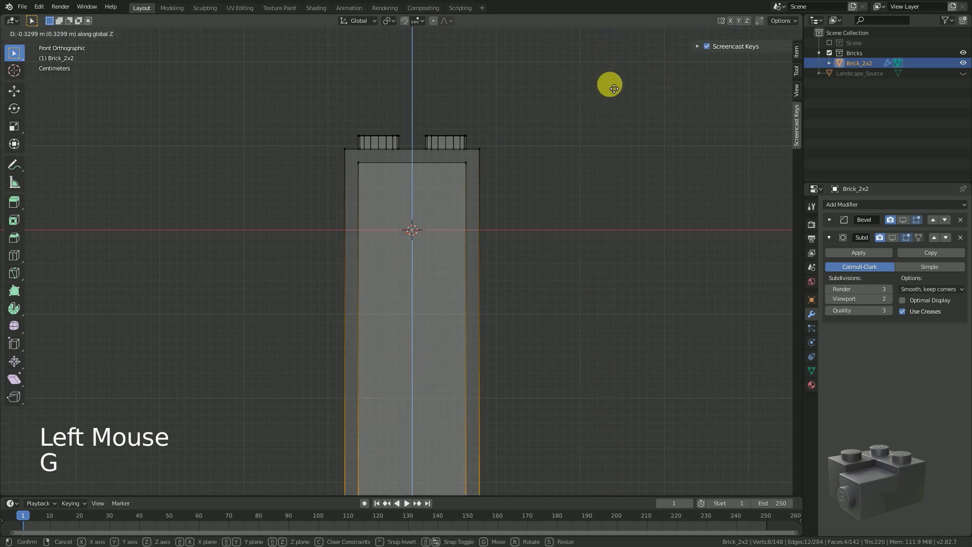
{"action": "scroll", "coordinate": [529, 251], "scroll_direction": "down", "scroll_amount": 5}
{"action": "key", "text": "Tab"}
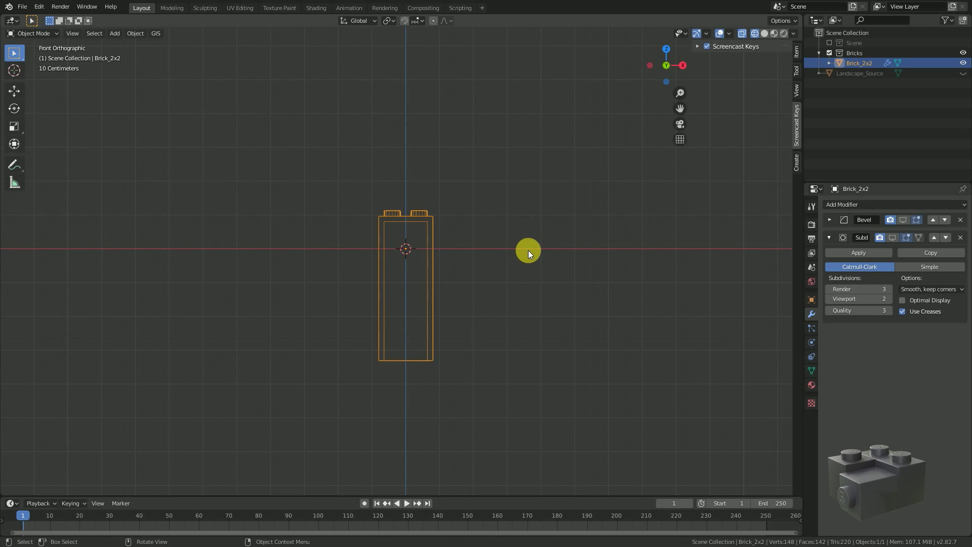
Step: Return to solid shading and the Scene collection, then orbit to view the tall-brick terrain
{"action": "left_click", "coordinate": [765, 33]}
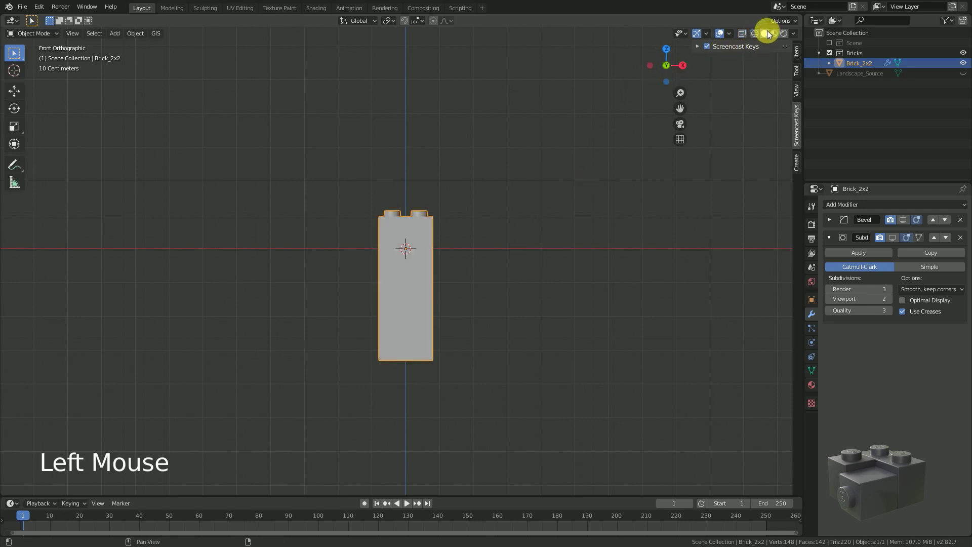
{"action": "left_click", "coordinate": [830, 52]}
{"action": "left_click", "coordinate": [830, 43]}
{"action": "middle_click_drag", "start_coordinate": [618, 91], "coordinate": [387, 315], "text": "shift"}
Step: Scale Landscape_Source along Z to 0.2693 to lower the terrain steps, then orbit to inspect
{"action": "left_click", "coordinate": [359, 322]}
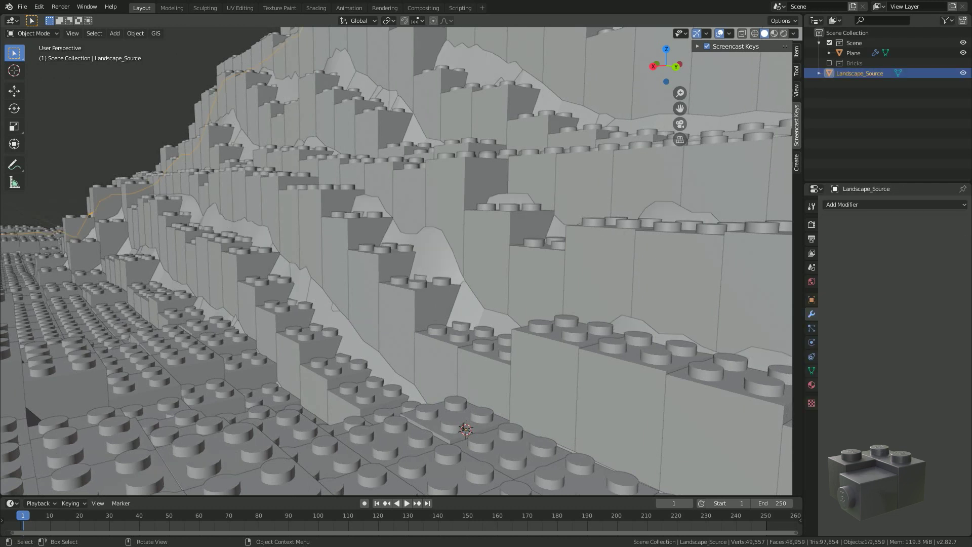
{"action": "key", "text": "s"}
{"action": "key", "text": "z"}
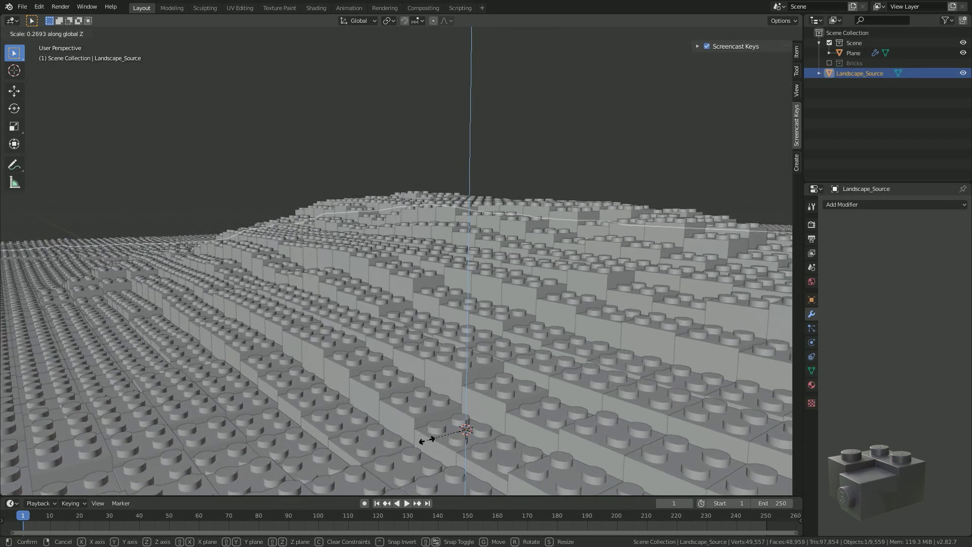
{"action": "left_click", "coordinate": [400, 428]}
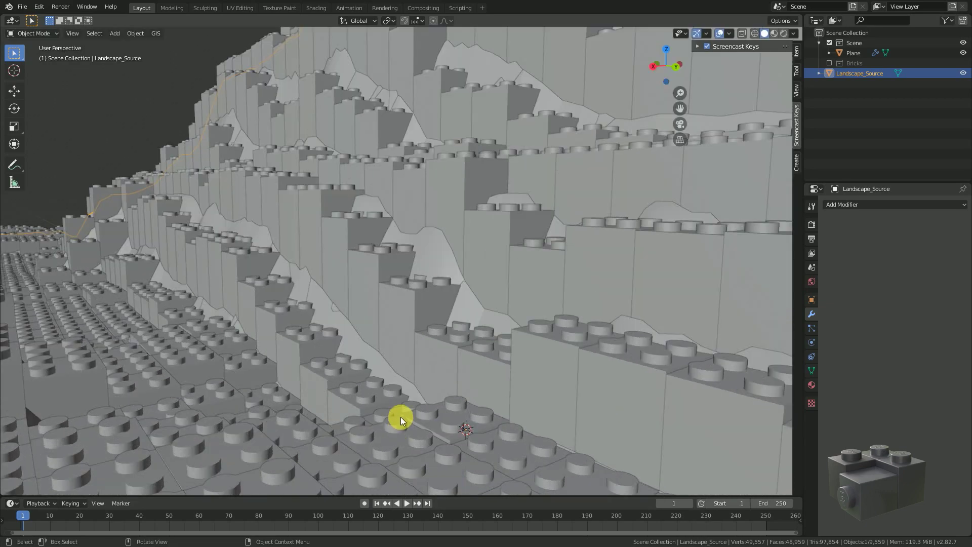
{"action": "scroll", "coordinate": [251, 282], "scroll_direction": "down", "scroll_amount": 4}
{"action": "middle_click_drag", "start_coordinate": [250, 286], "coordinate": [499, 224]}
{"action": "scroll", "coordinate": [363, 318], "scroll_direction": "down", "scroll_amount": 3}
{"action": "scroll", "coordinate": [415, 282], "scroll_direction": "down", "scroll_amount": 2}
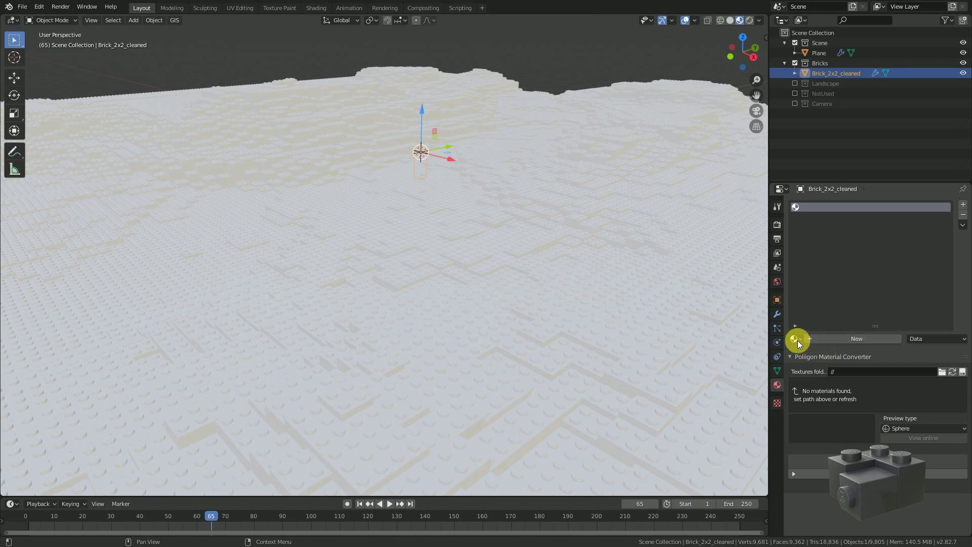
Step: Assign the Brick_Landscape_Source material to Brick_2x2_cleaned
{"action": "left_click", "coordinate": [796, 340]}
{"action": "left_click", "coordinate": [820, 383]}
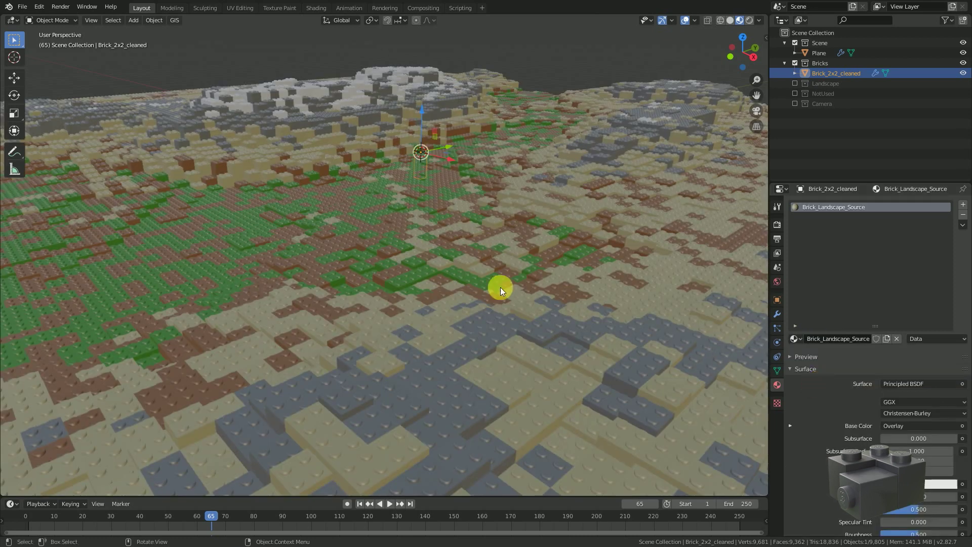